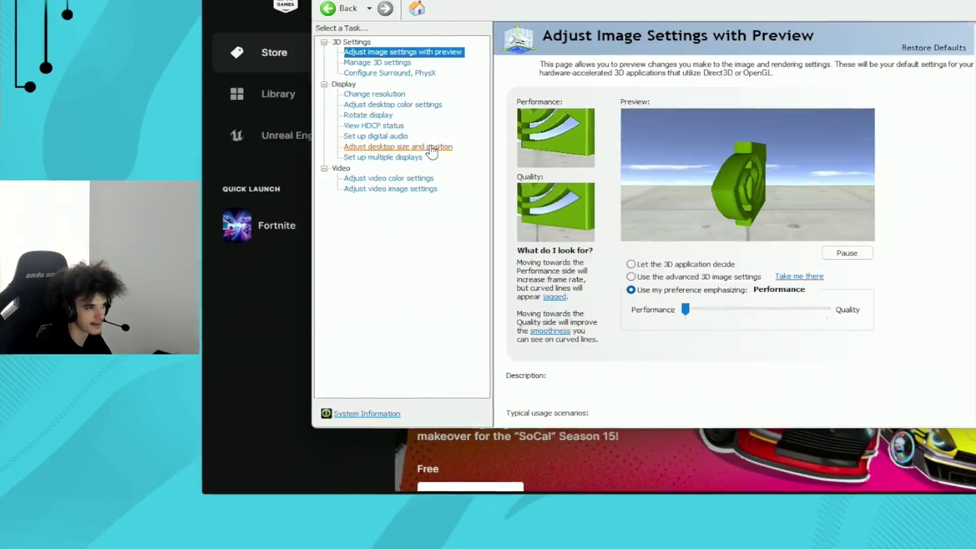
# - Check the Adjust desktop size and Change resolution pages in NVIDIA Control Panel
pyautogui.click(401, 146)
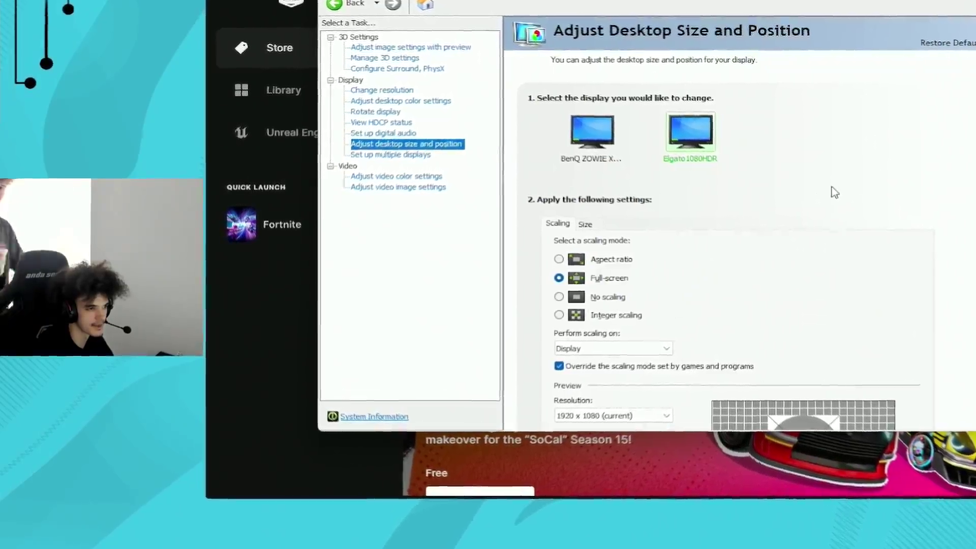
pyautogui.click(386, 88)
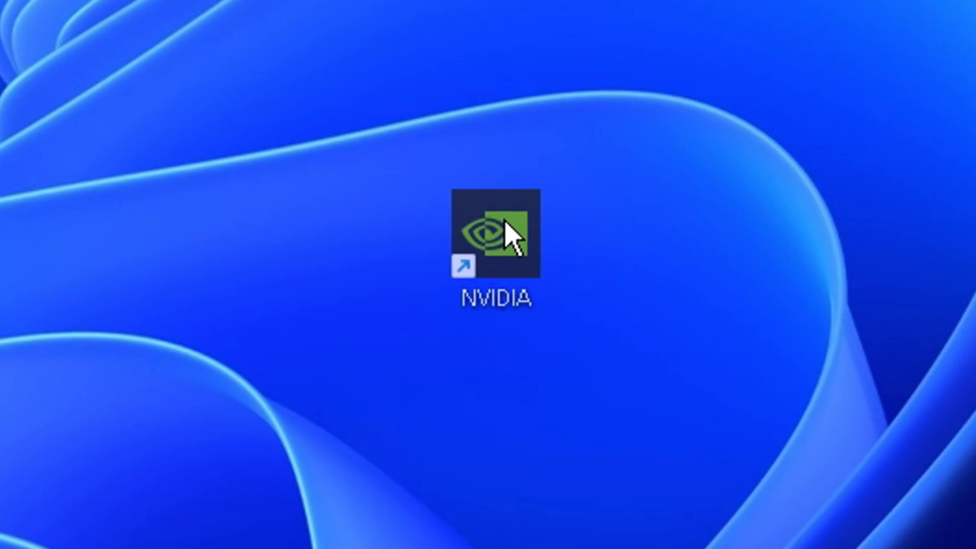
# - Run the downloaded NVIDIA app beta installer and accept the terms to begin installing
pyautogui.click(507, 234)
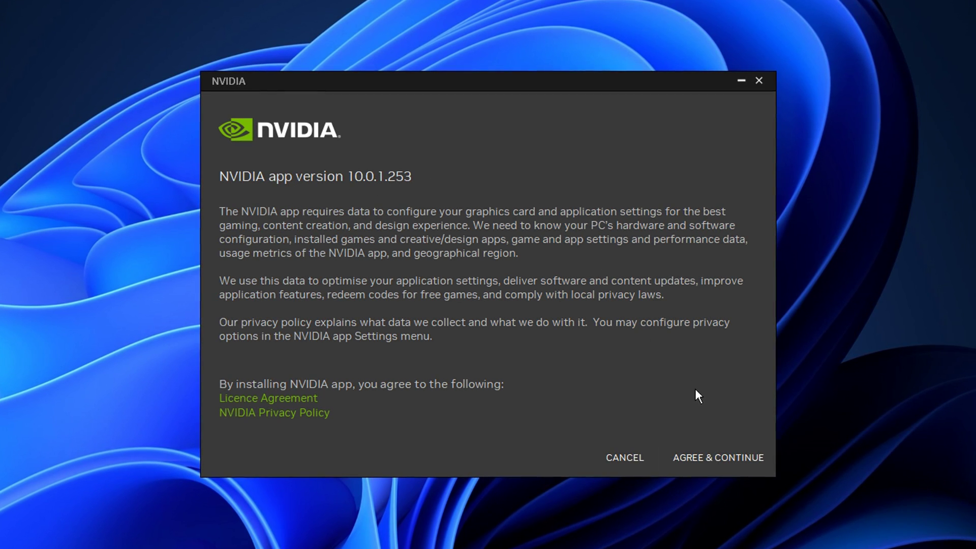
pyautogui.click(739, 520)
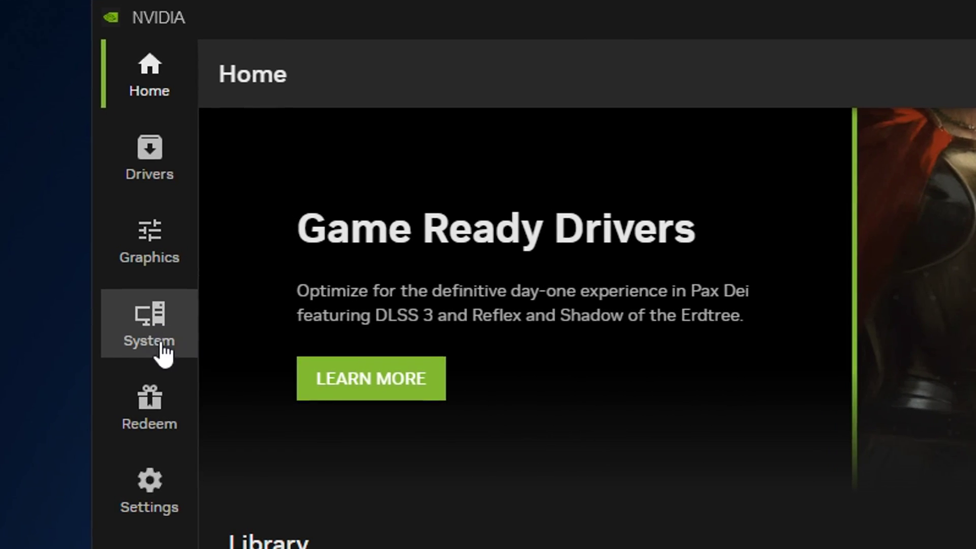
# - Go to System > Performance to view GPU statistics and switch on Automatic Tuning
pyautogui.click(163, 338)
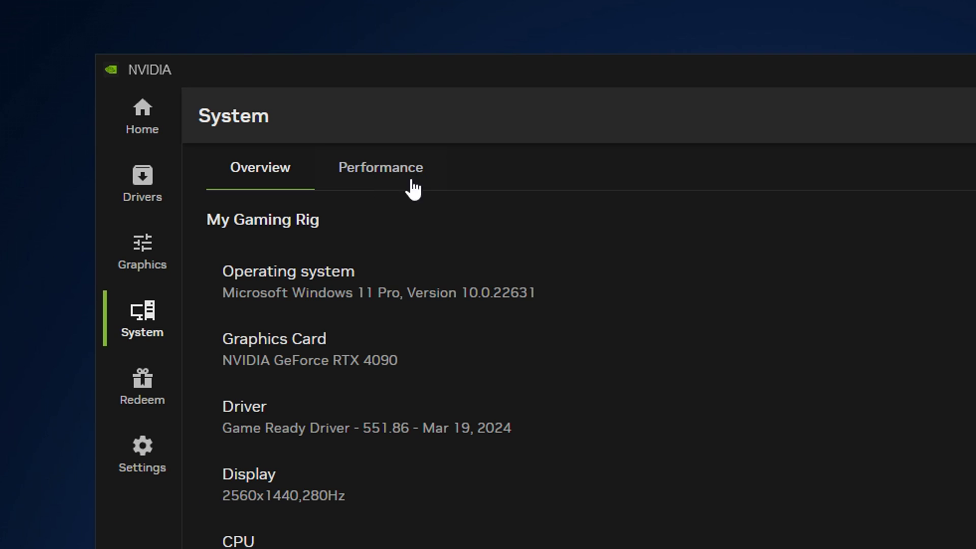
pyautogui.click(396, 187)
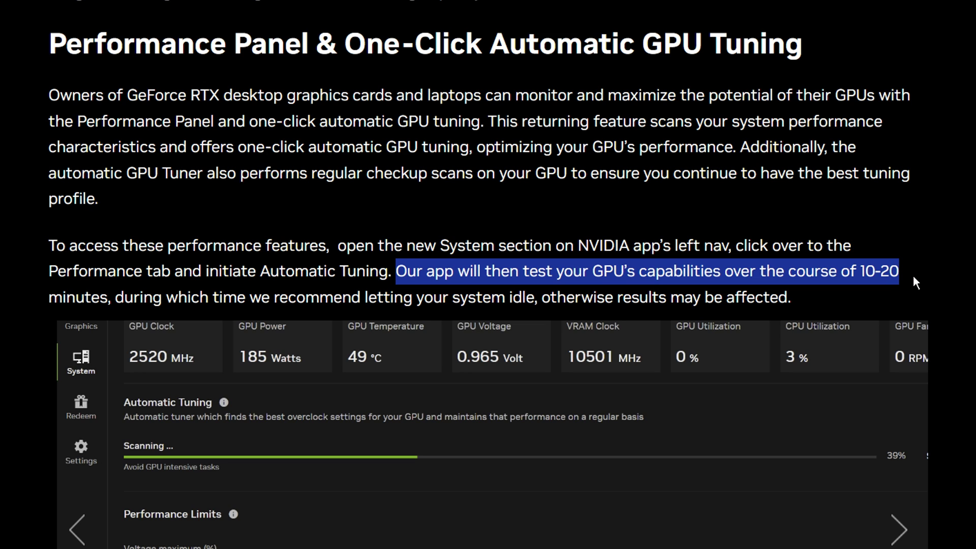
# - Highlight the notes on the 10–20 minute test, possible instability, and the warranty staying valid
pyautogui.moveTo(250, 296); pyautogui.dragTo(290, 297)
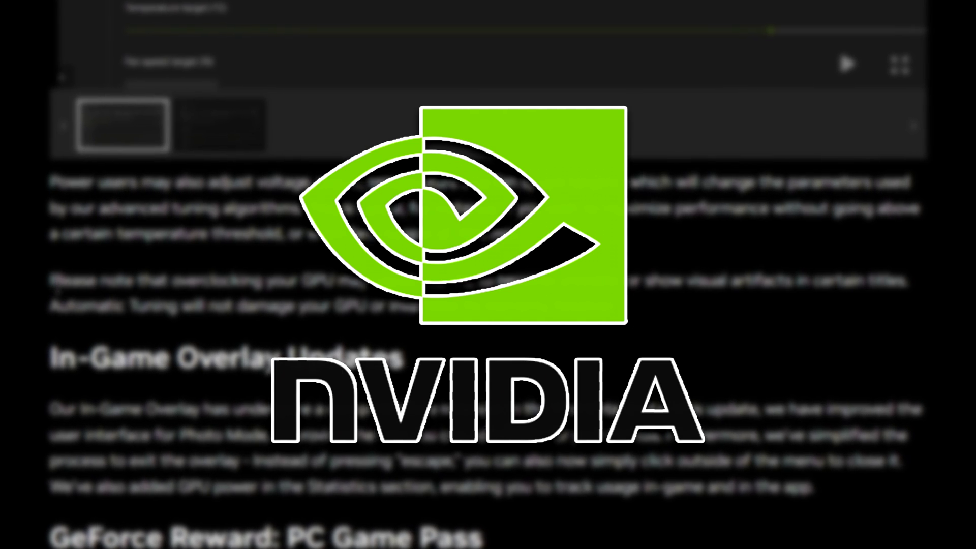
pyautogui.moveTo(50, 281); pyautogui.dragTo(71, 281)
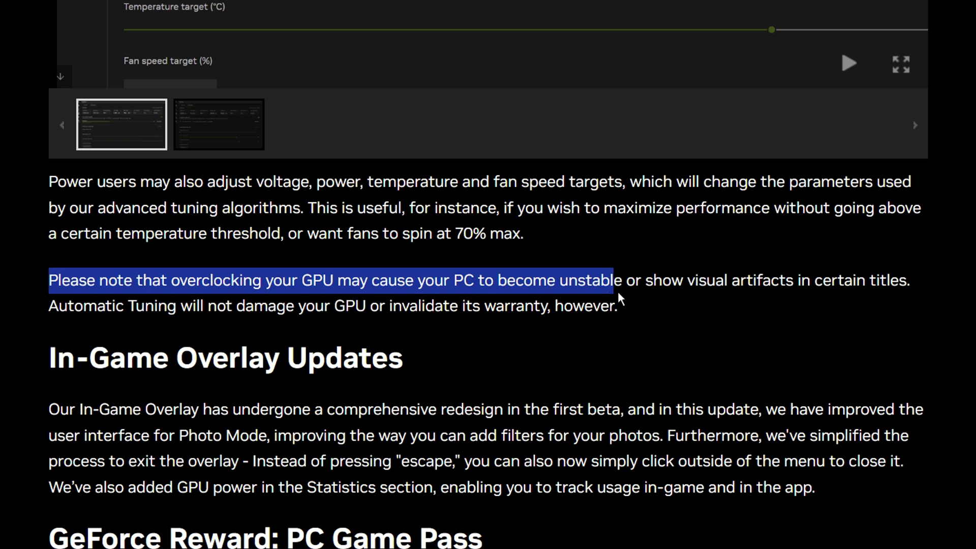
pyautogui.scroll(-1, 736, 299)
pyautogui.moveTo(49, 280); pyautogui.dragTo(244, 280)
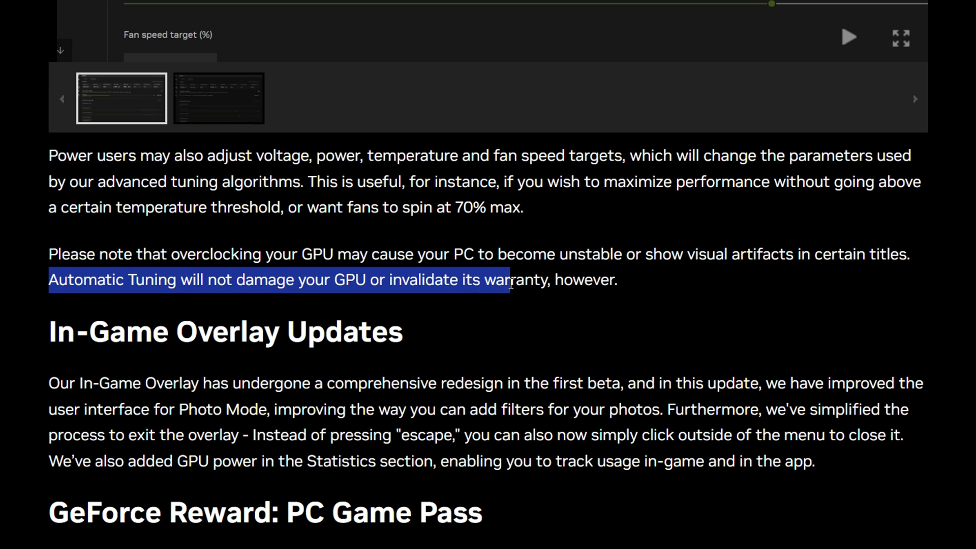
pyautogui.moveTo(511, 283); pyautogui.dragTo(645, 283)
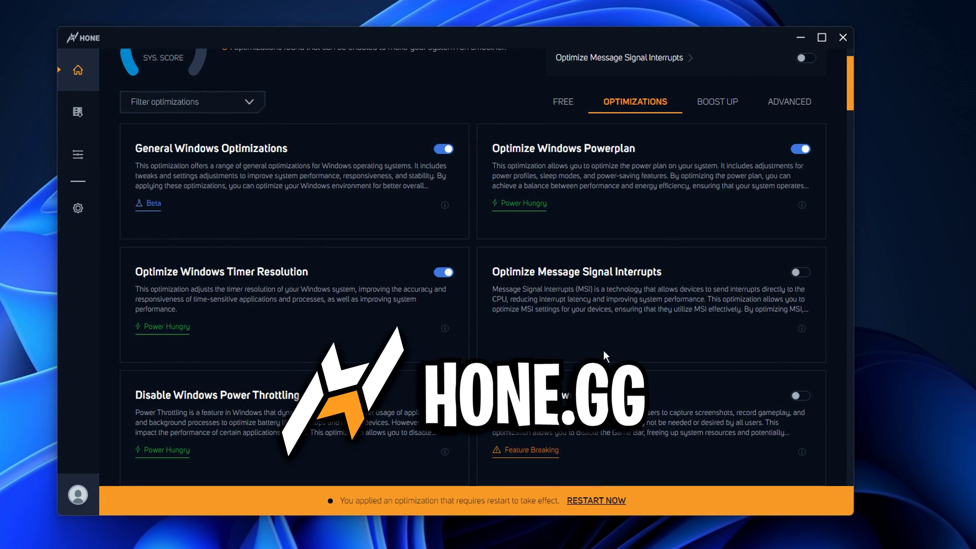
# - Switch on the Set Visual Effects For performance optimization further down the Hone list
pyautogui.scroll(-3, 604, 356)
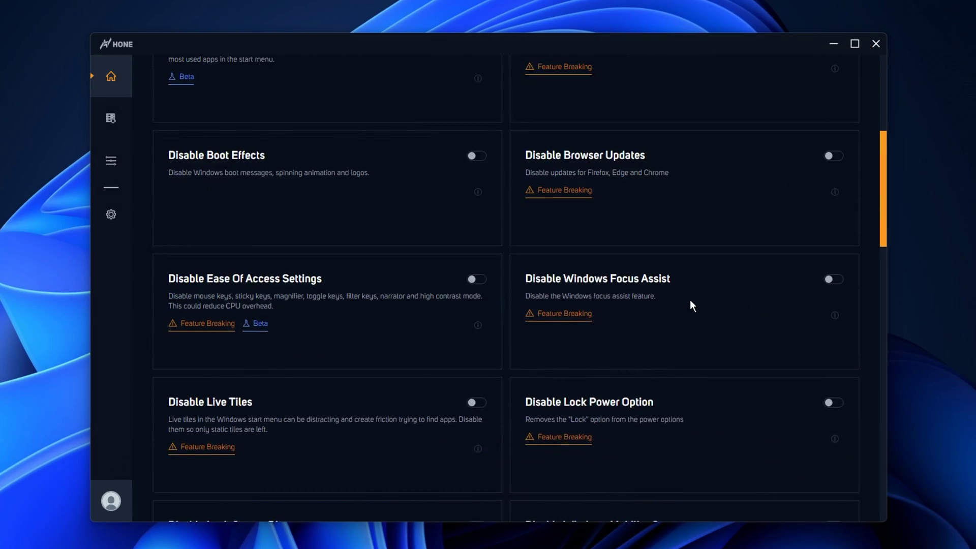
pyautogui.scroll(-5, 690, 300)
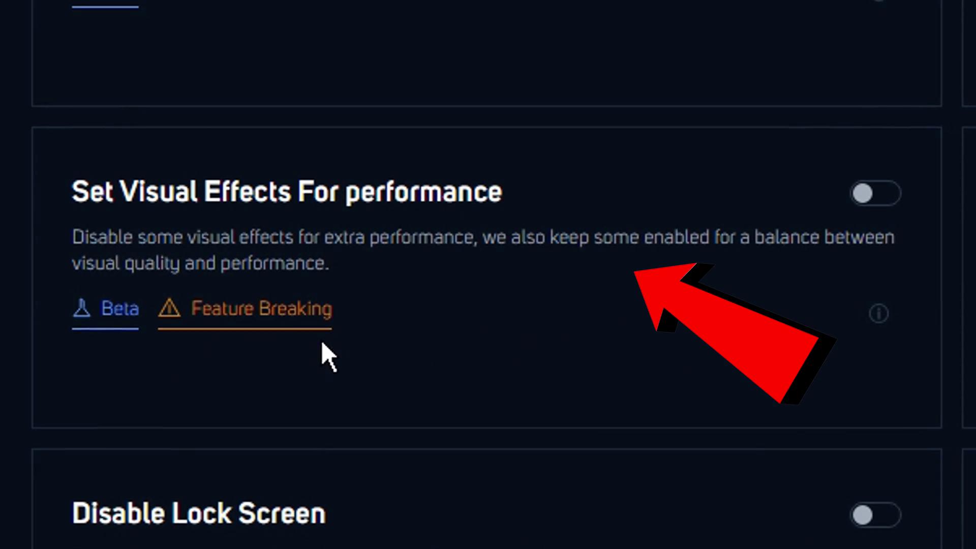
pyautogui.click(877, 195)
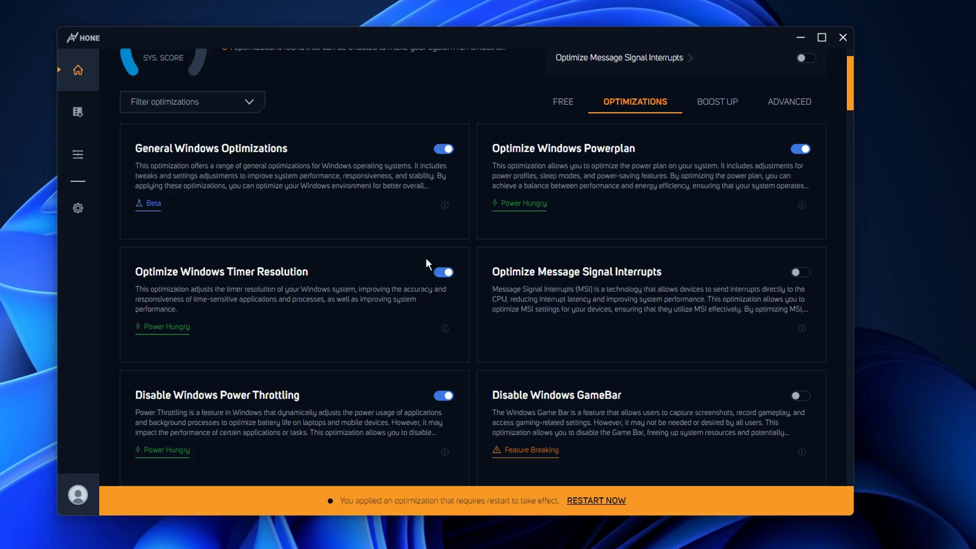
# - Turn on Disable Xbox and confirm its feature-breaking warning with I UNDERSTAND
pyautogui.scroll(-10, 618, 365)
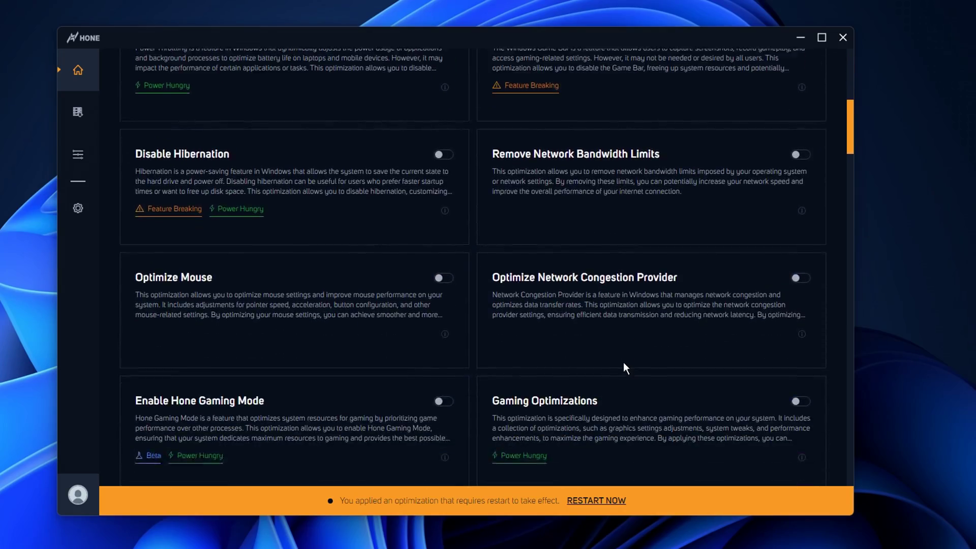
pyautogui.scroll(-20, 711, 413)
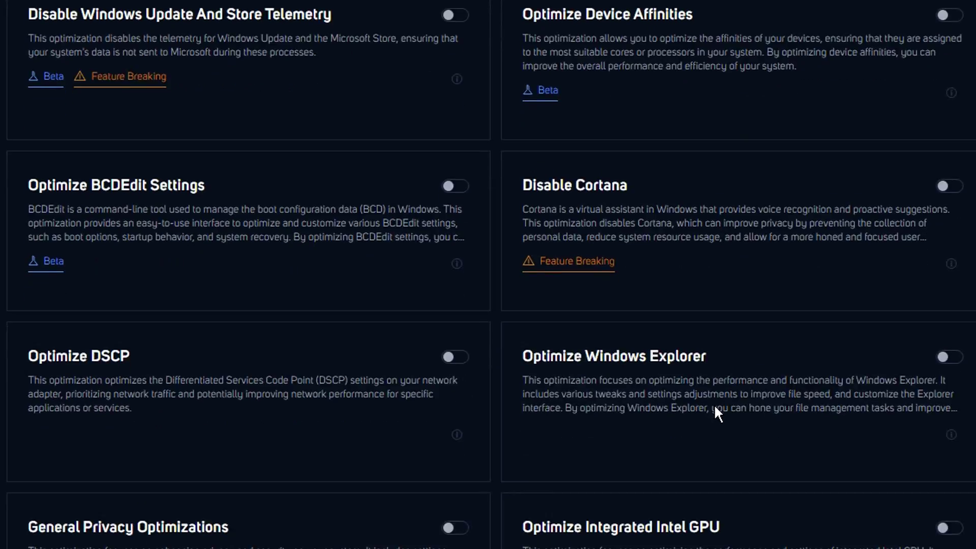
pyautogui.scroll(-20, 716, 406)
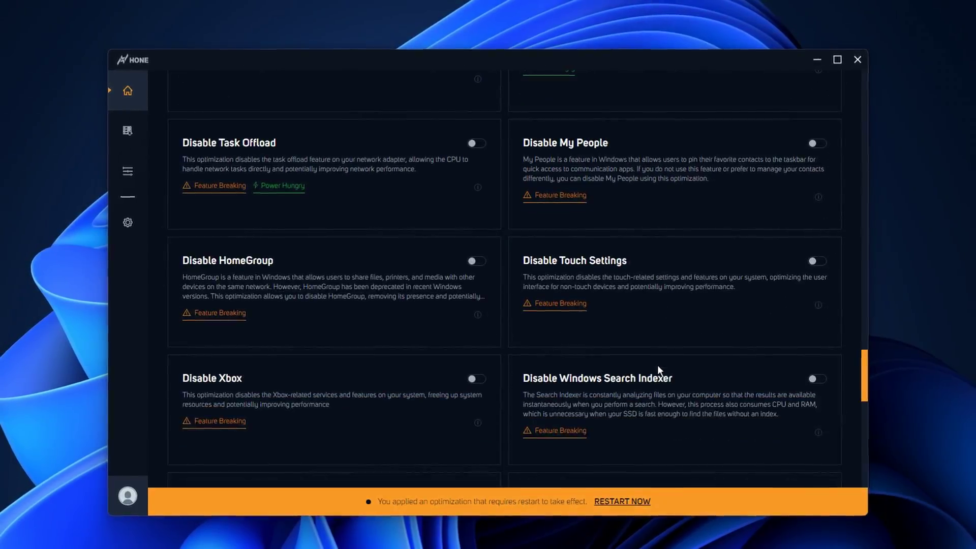
pyautogui.scroll(-2, 657, 364)
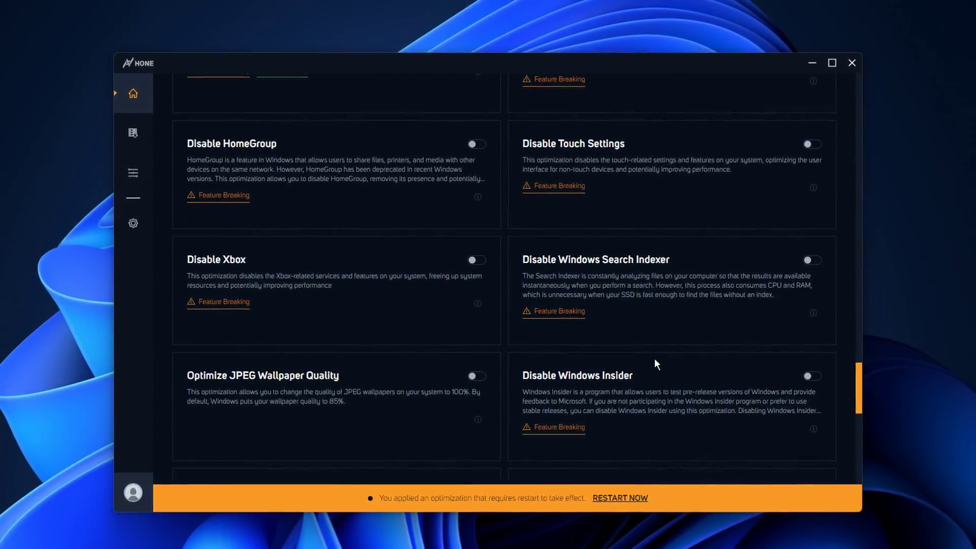
pyautogui.scroll(5, 653, 358)
pyautogui.scroll(-3, 562, 349)
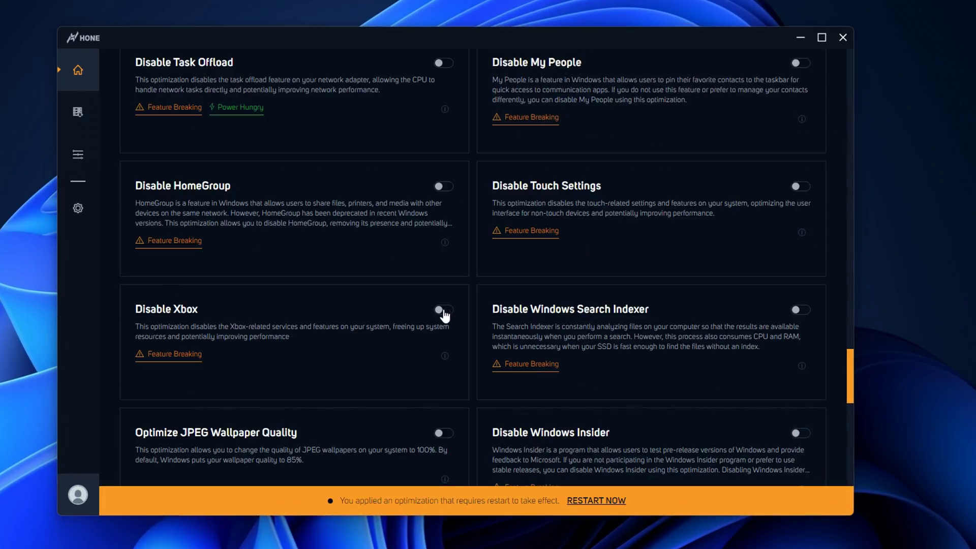
pyautogui.click(443, 311)
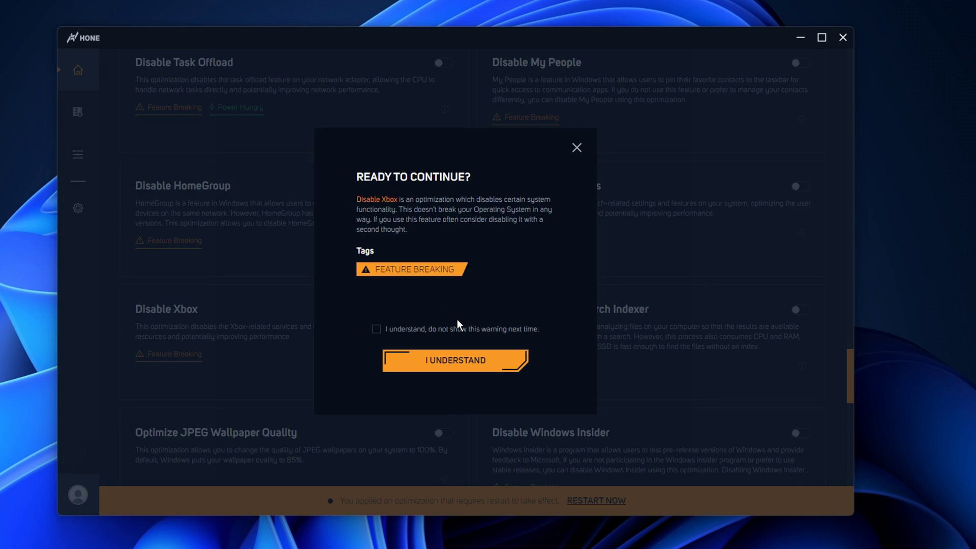
pyautogui.click(412, 363)
pyautogui.scroll(5, 449, 328)
pyautogui.scroll(1, 437, 359)
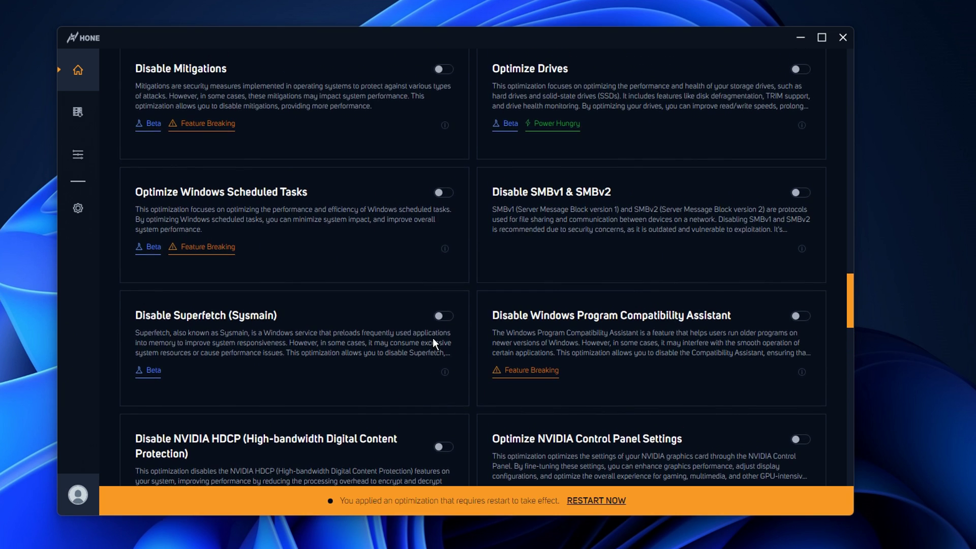
pyautogui.scroll(5, 435, 334)
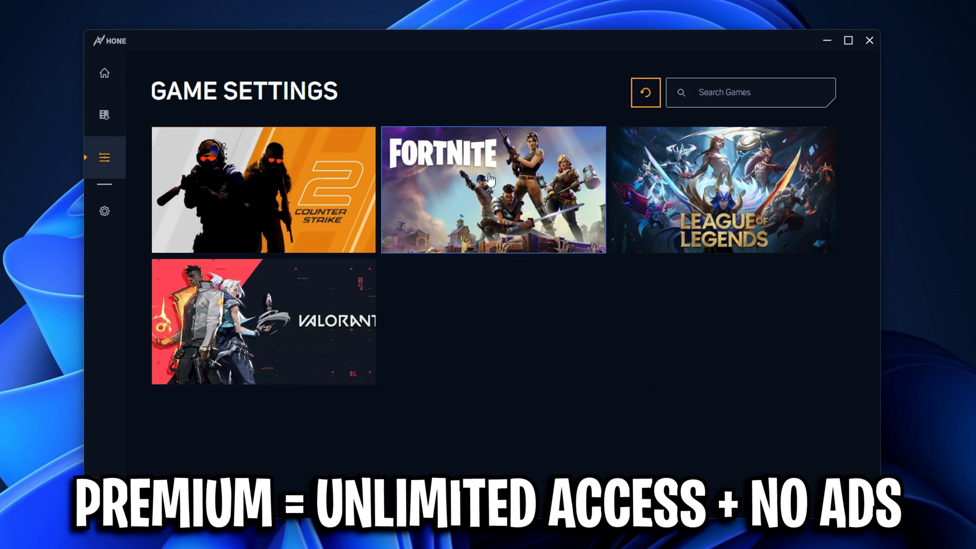
# - Open the Fortnite game settings in Hone and scroll through its options
pyautogui.click(505, 176)
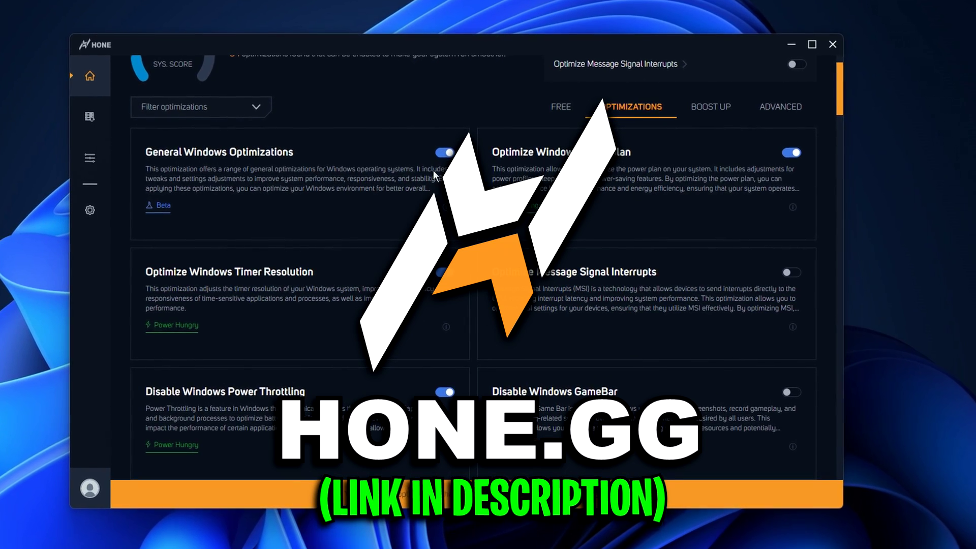
pyautogui.scroll(-7, 614, 362)
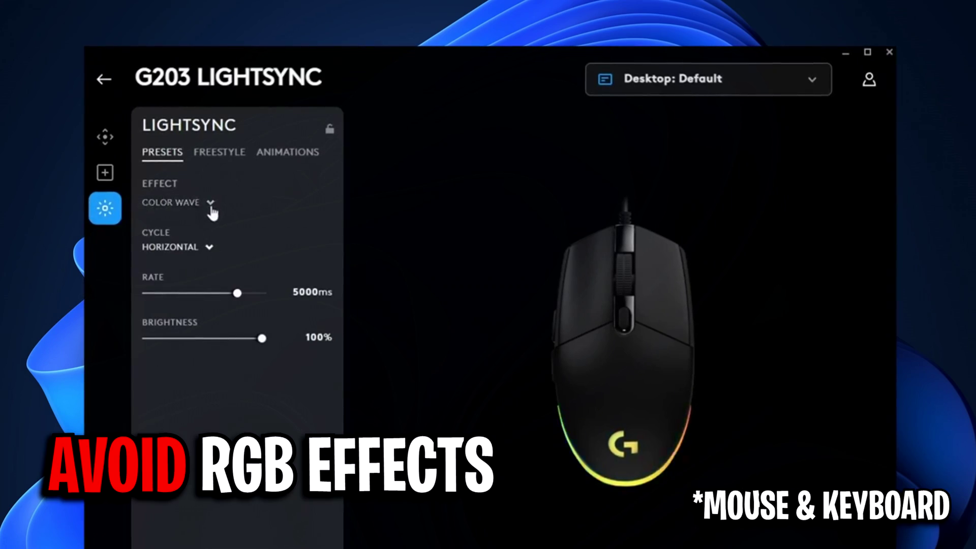
# - Show the G203 LIGHTSYNC effect list, then highlight and clear the MCU Processing Time heading
pyautogui.click(207, 205)
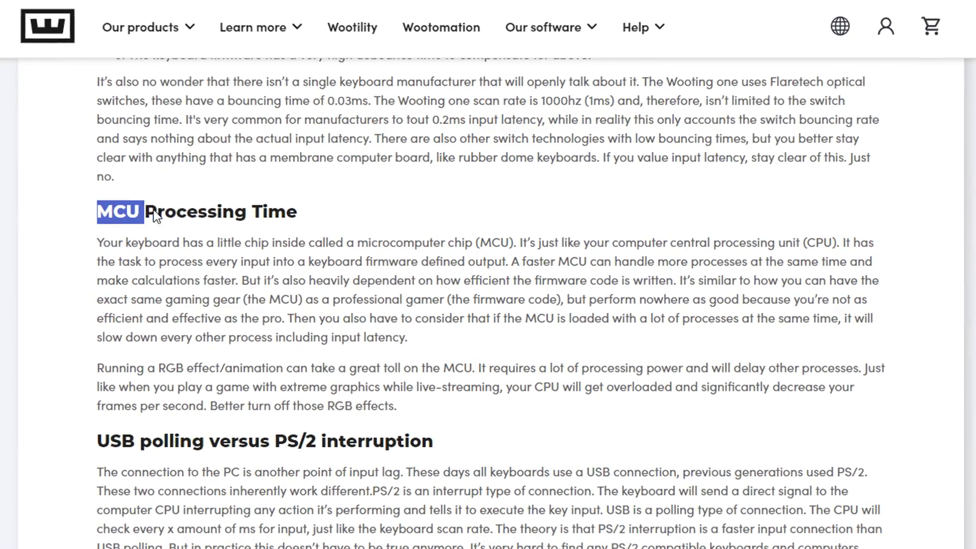
pyautogui.moveTo(155, 215); pyautogui.dragTo(353, 201)
pyautogui.click(423, 194)
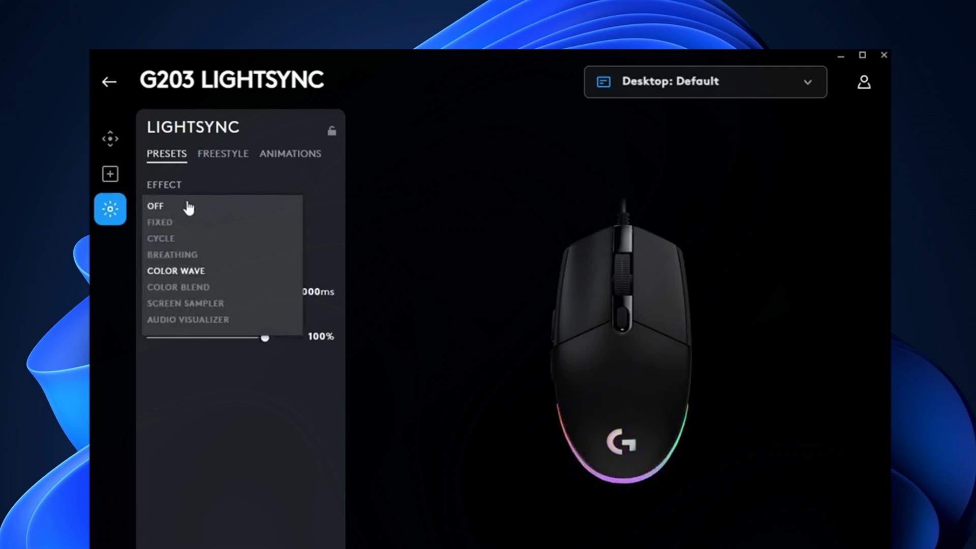
pyautogui.click(188, 205)
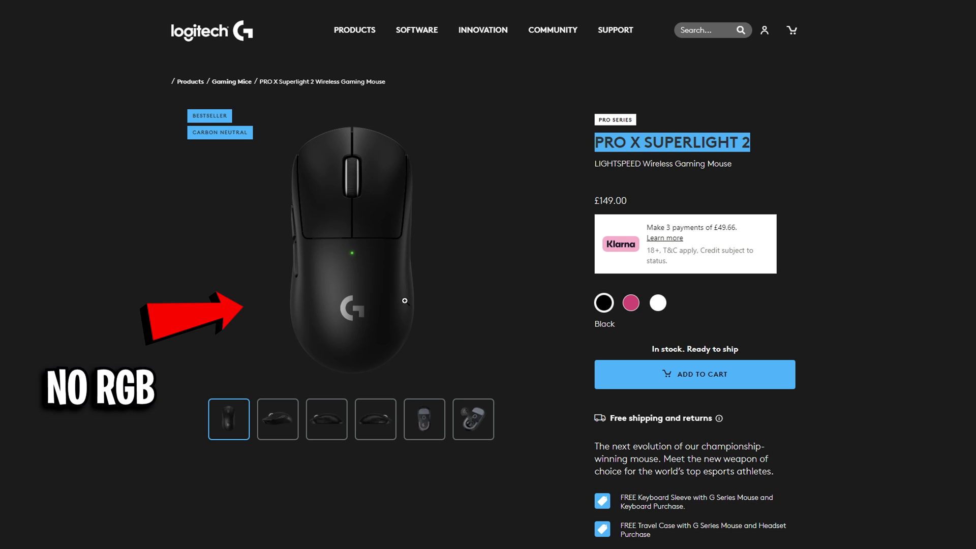
pyautogui.click(348, 316)
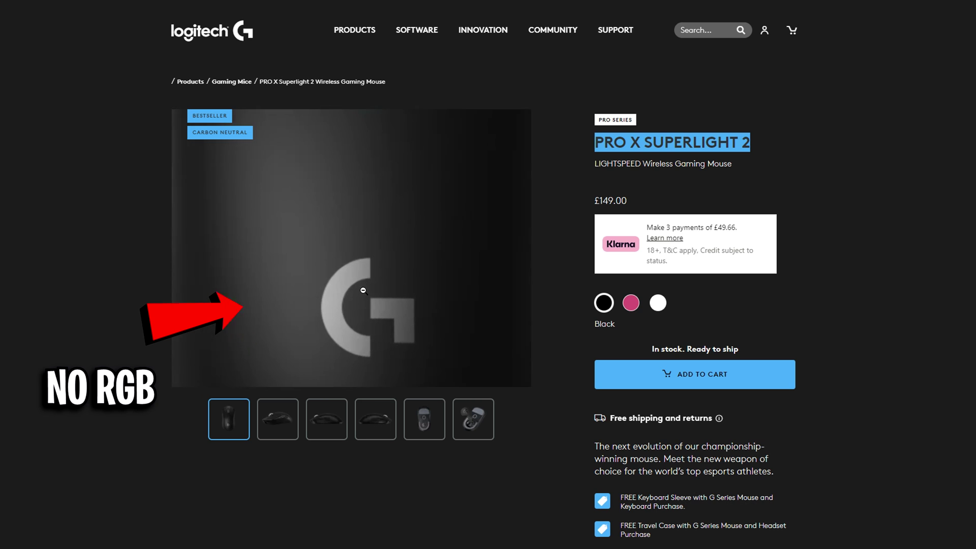
pyautogui.click(357, 320)
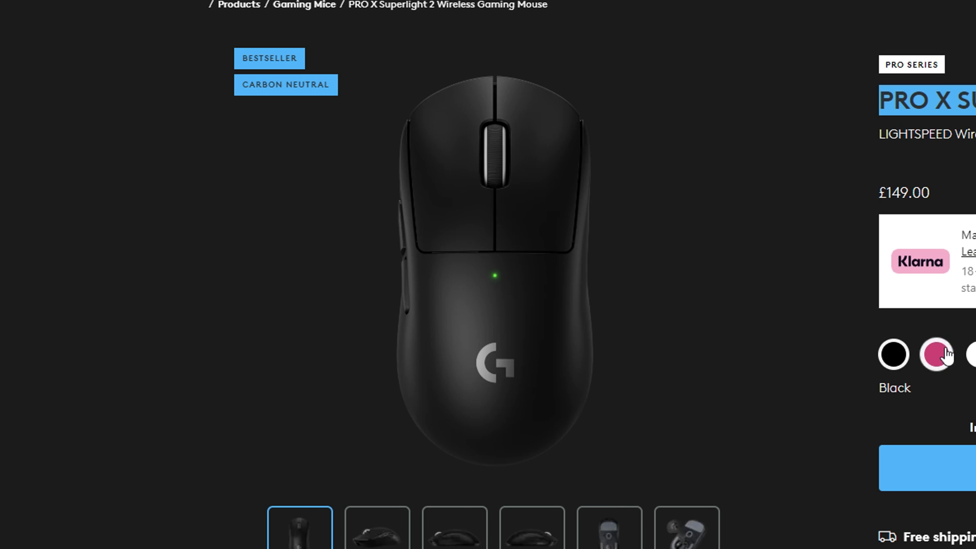
pyautogui.click(946, 352)
pyautogui.click(894, 354)
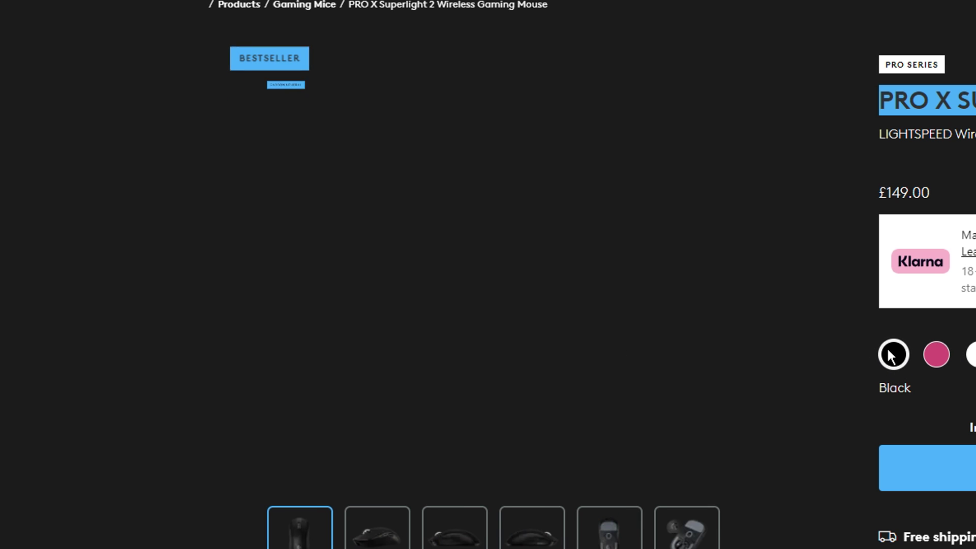
pyautogui.press('super+g')
pyautogui.click(230, 119)
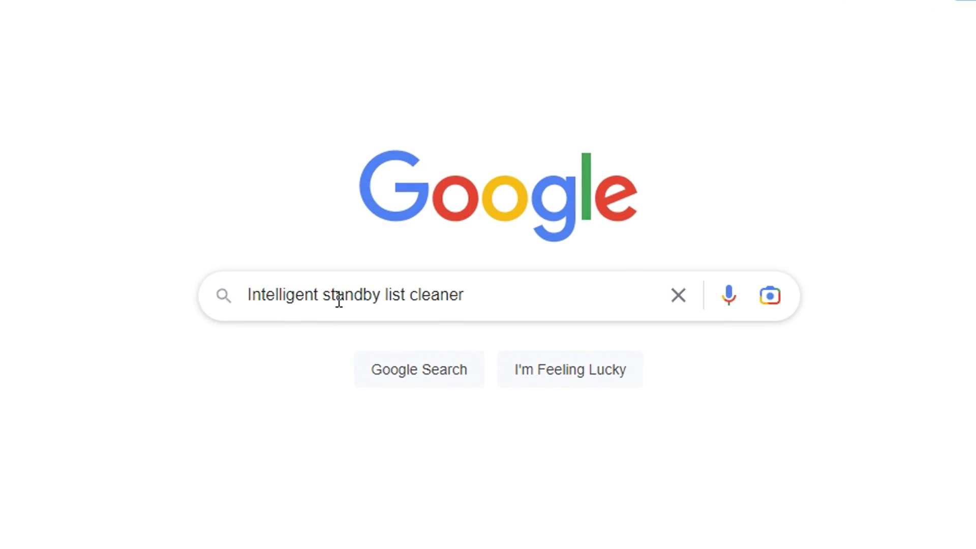
# - Search for Intelligent standby list cleaner and launch ISLC.exe from its folder
pyautogui.click(338, 300)
pyautogui.press('Return')
pyautogui.click(144, 223)
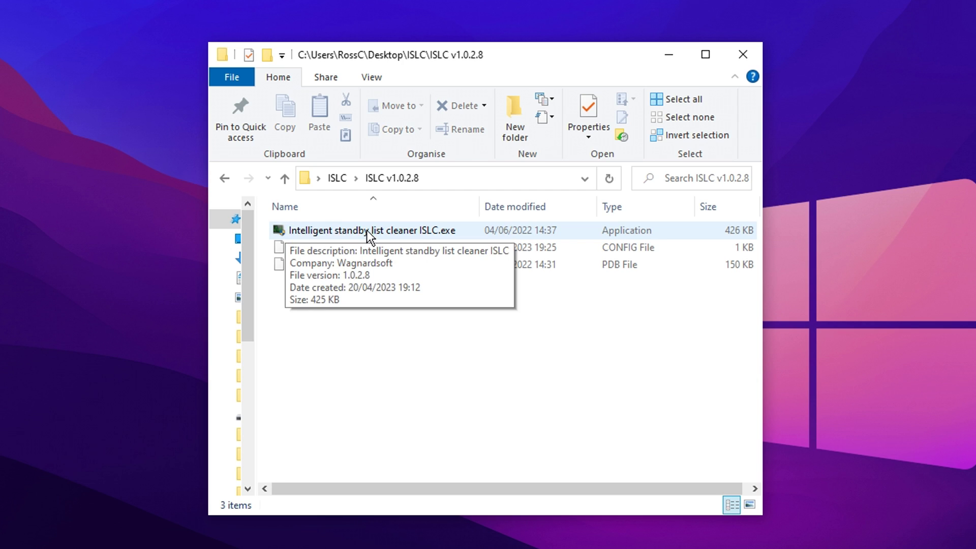
pyautogui.doubleClick(279, 231)
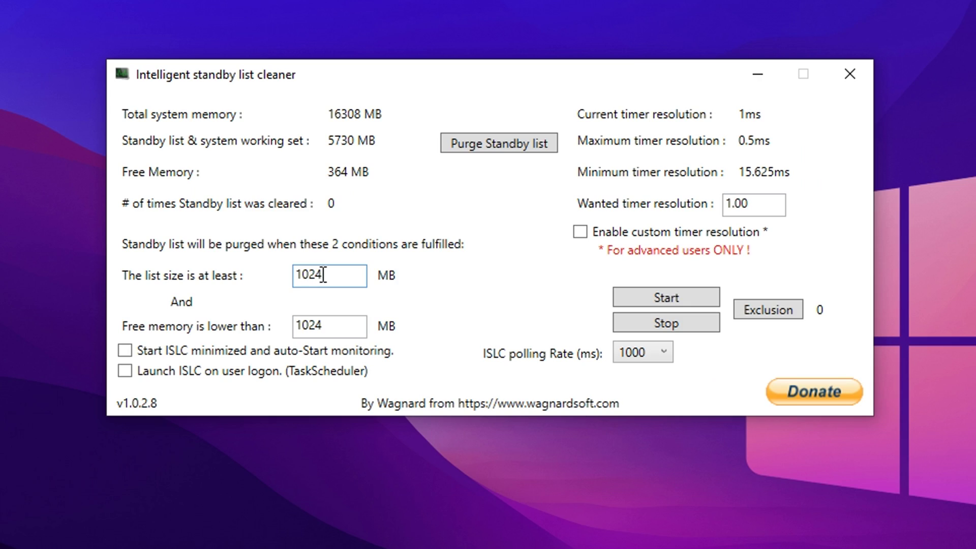
# - Select the list-size and free-memory threshold values, then bring up the Ctrl+Alt+Del screen
pyautogui.moveTo(359, 293); pyautogui.dragTo(343, 286)
pyautogui.click(356, 328)
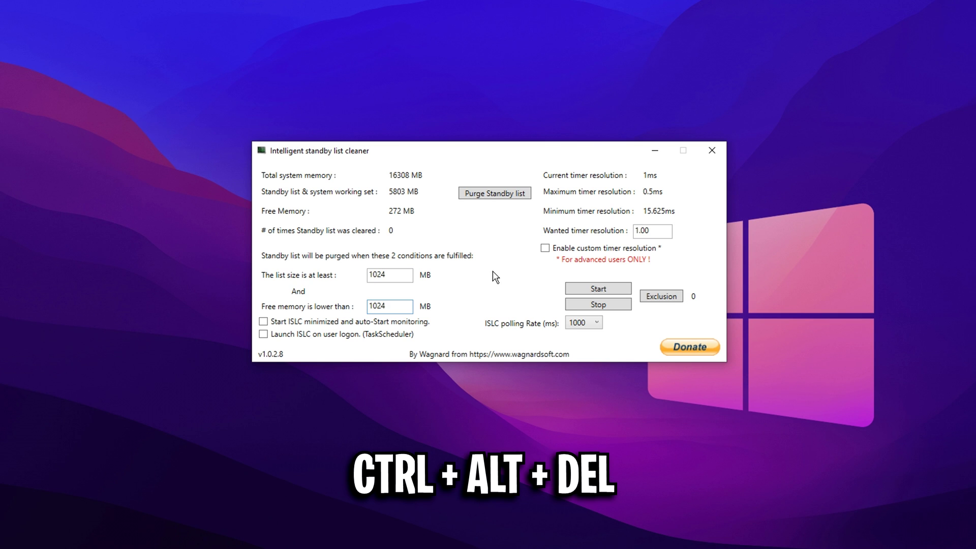
pyautogui.hotkey('ctrl', 'alt', 'Delete')
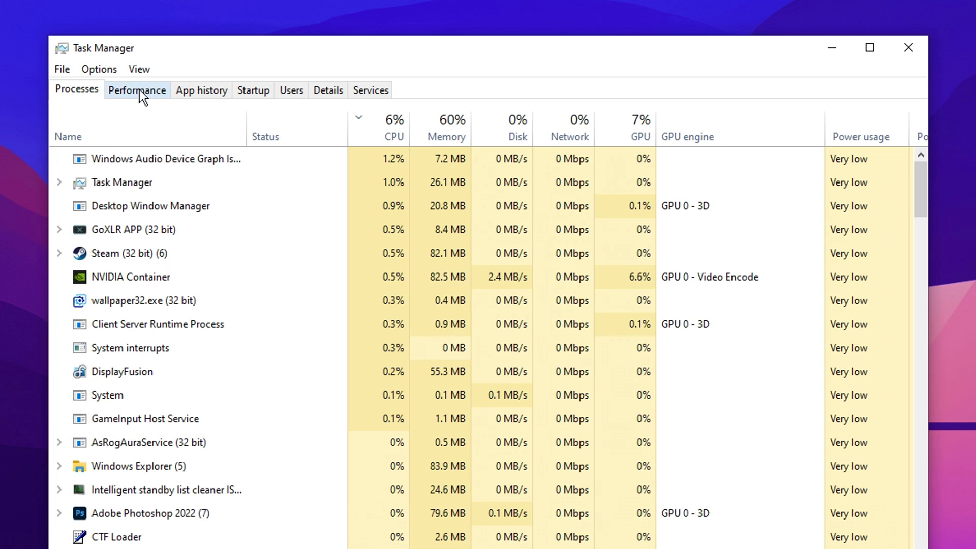
# - Check memory usage in Task Manager's Performance view and purge the standby list
pyautogui.click(148, 90)
pyautogui.click(144, 179)
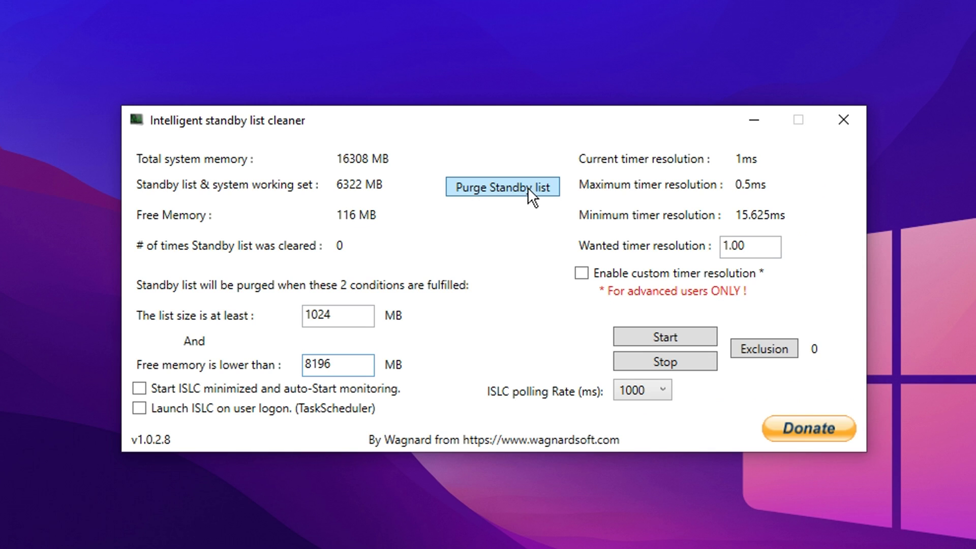
pyautogui.click(484, 248)
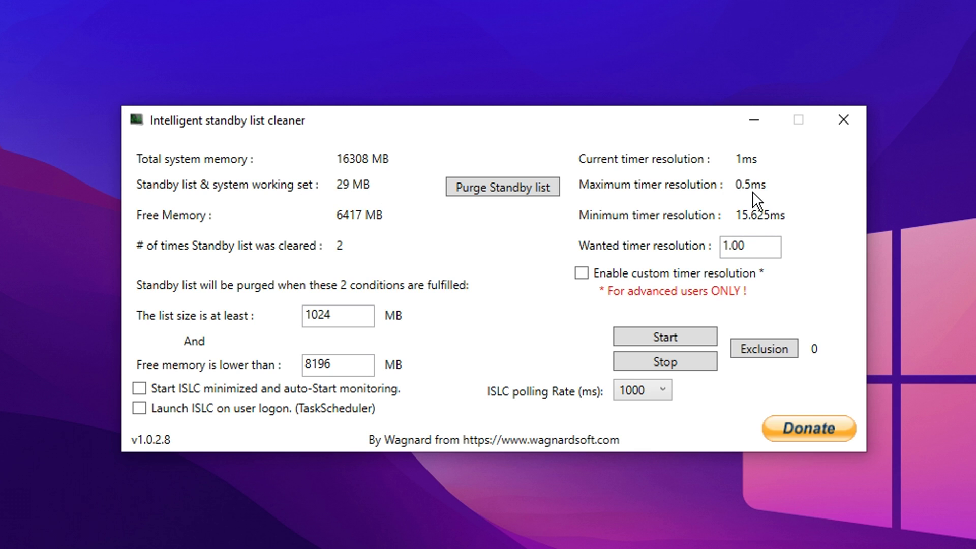
# - Set wanted timer resolution to 0.50, enable custom timer resolution, and start ISLC monitoring
pyautogui.click(767, 249)
pyautogui.press('BackSpace')
pyautogui.press('BackSpace')
pyautogui.press('BackSpace')
pyautogui.press('BackSpace')
pyautogui.write('0.50')
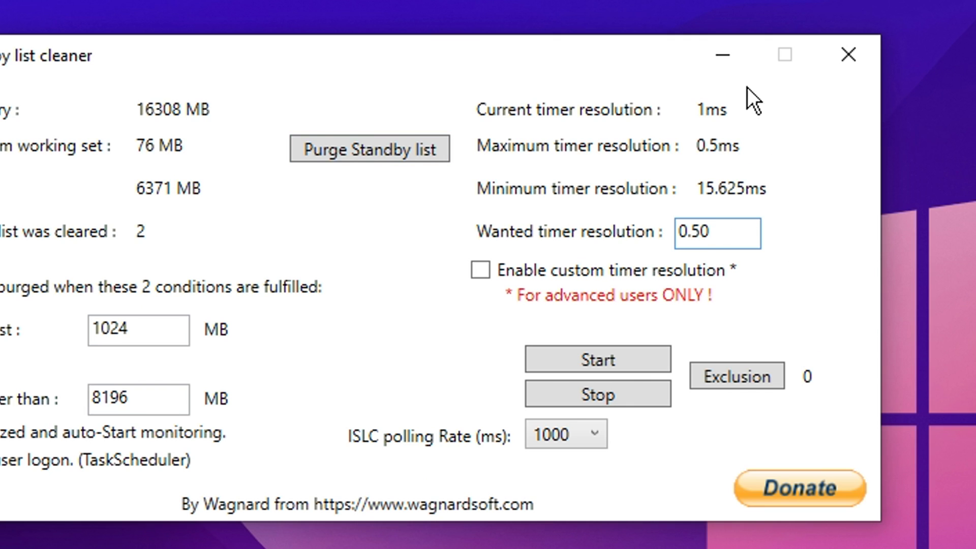
pyautogui.click(486, 269)
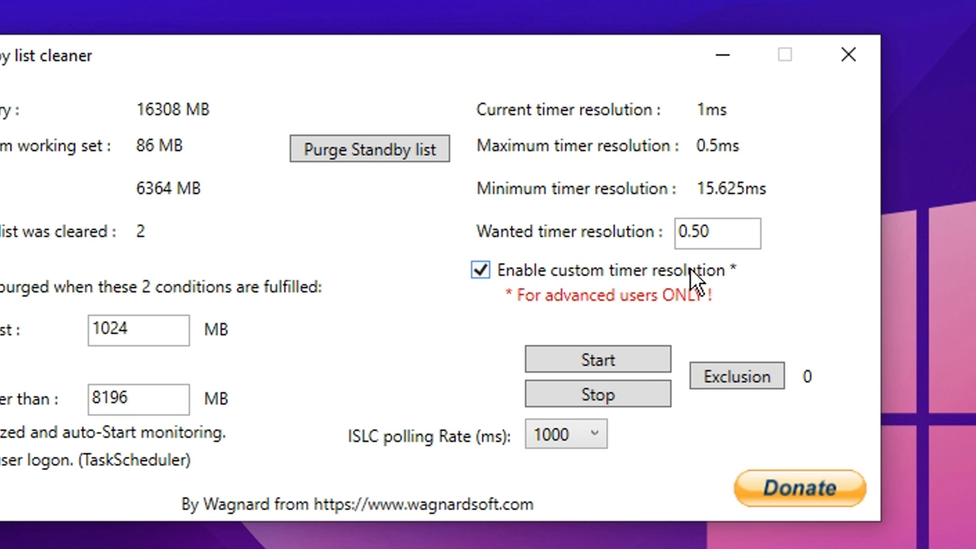
pyautogui.click(629, 361)
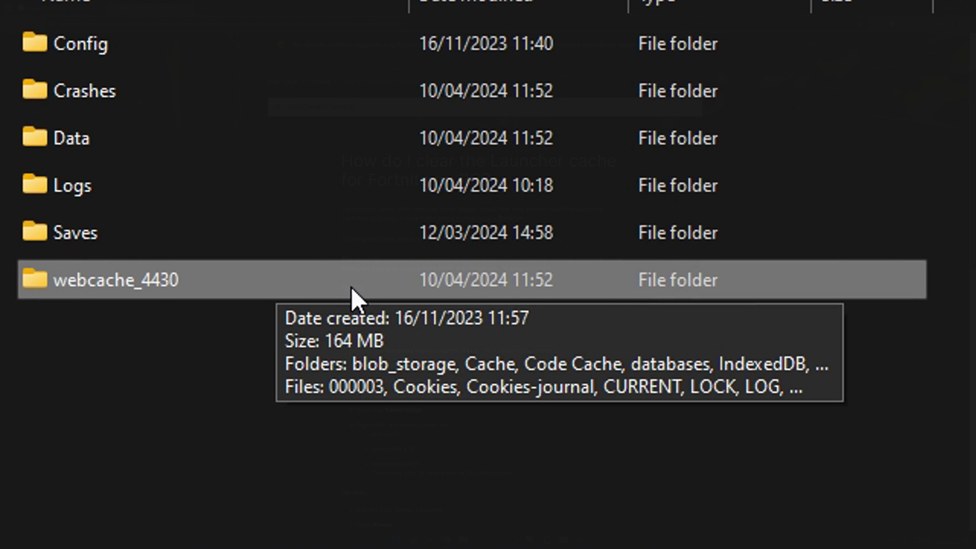
# - Highlight the key sentences of Epic's 'How do I clear the Launcher cache for Fortnite on PC?' article
pyautogui.press('Delete')
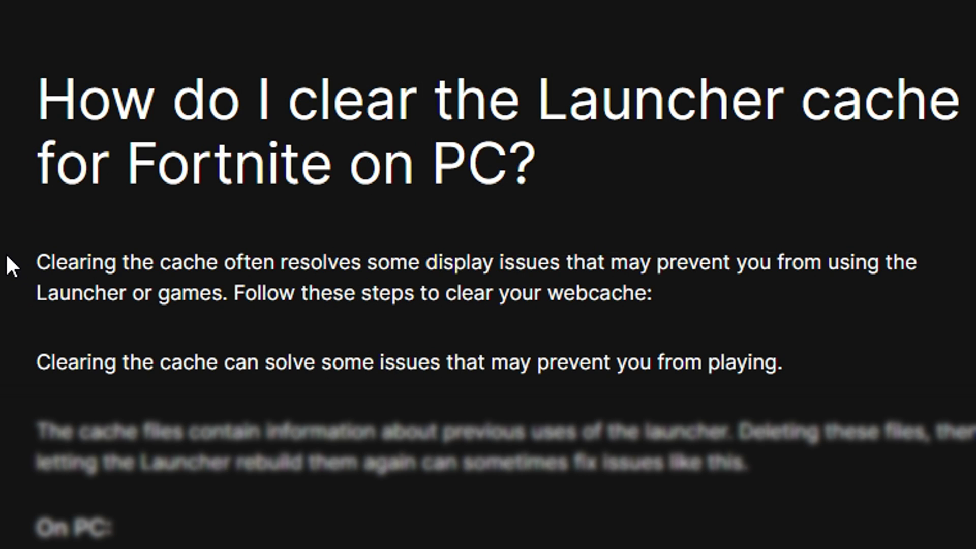
pyautogui.moveTo(58, 252); pyautogui.dragTo(576, 253)
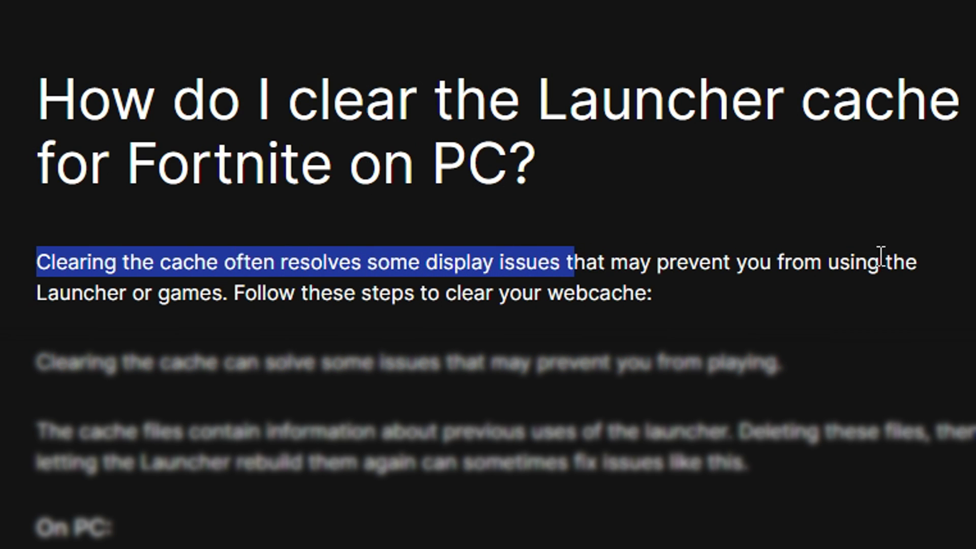
pyautogui.moveTo(19, 292); pyautogui.dragTo(221, 293)
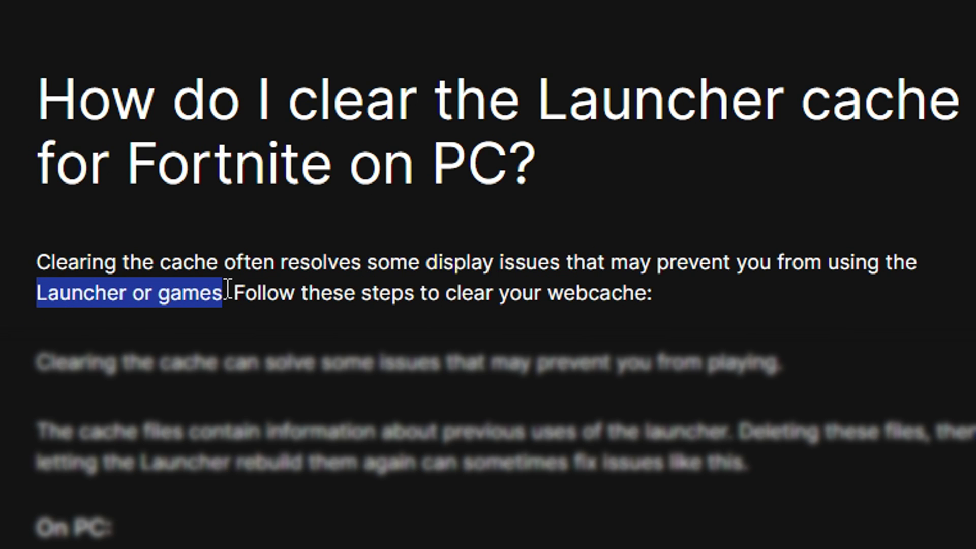
pyautogui.moveTo(265, 363); pyautogui.dragTo(644, 379)
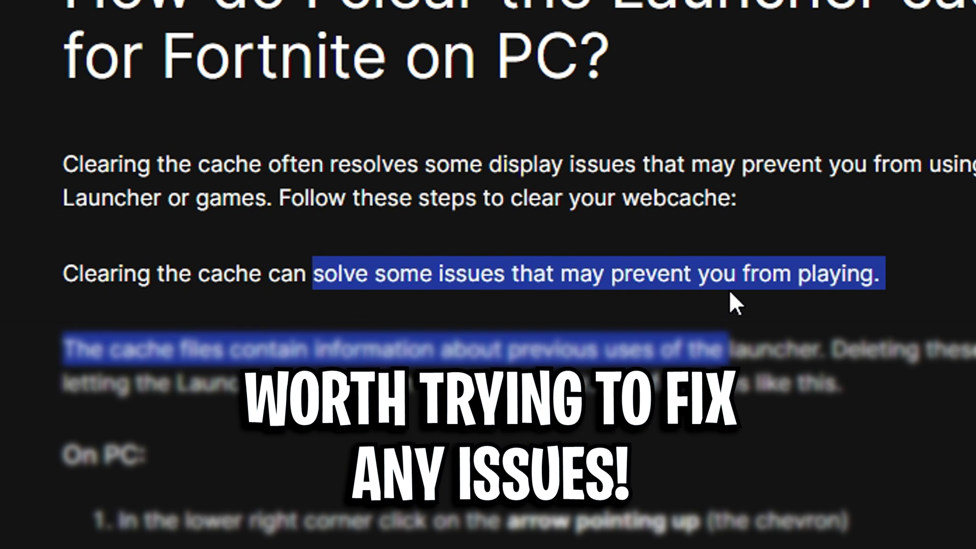
pyautogui.moveTo(729, 290); pyautogui.dragTo(872, 277)
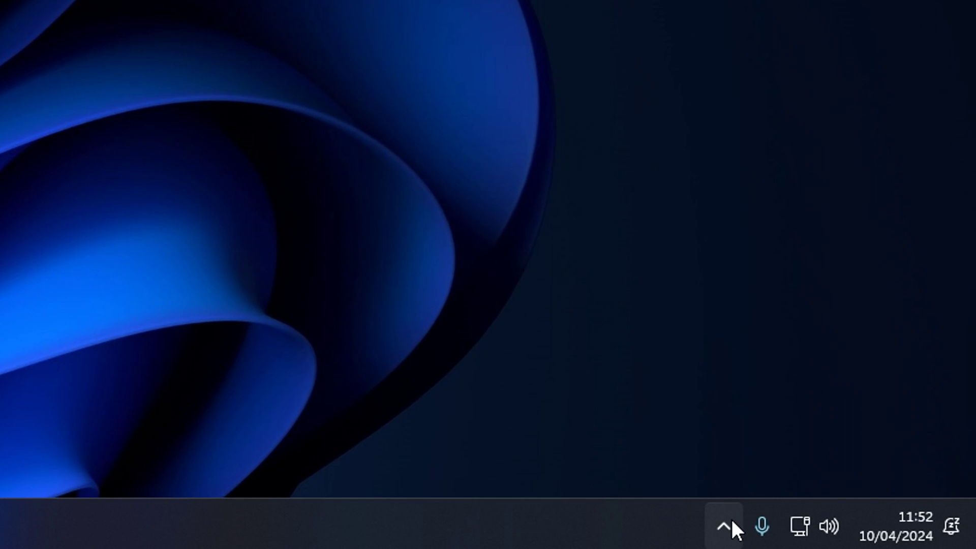
# - Exit the Epic tray app and delete webcache_4430 from %localappdata%\EpicGamesLauncher\Saved
pyautogui.click(732, 521)
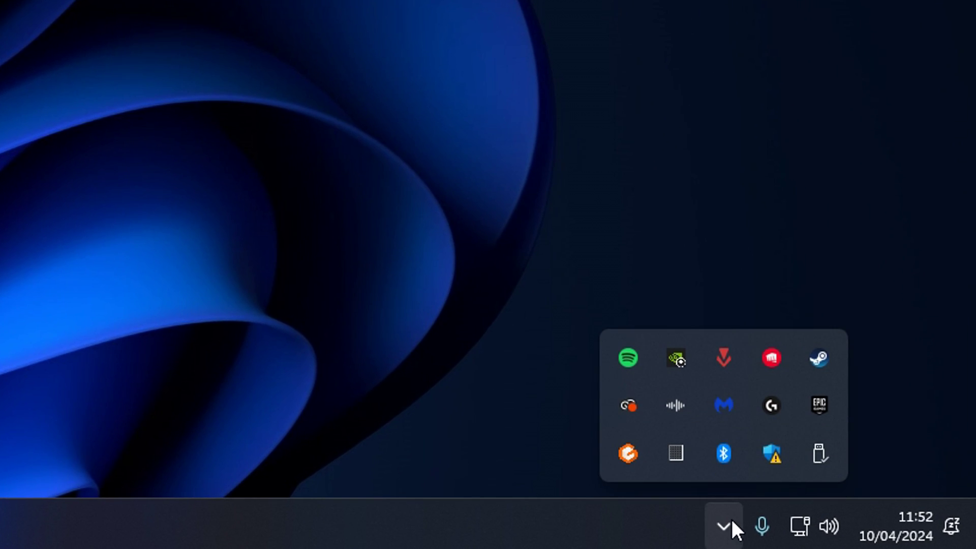
pyautogui.rightClick(819, 402)
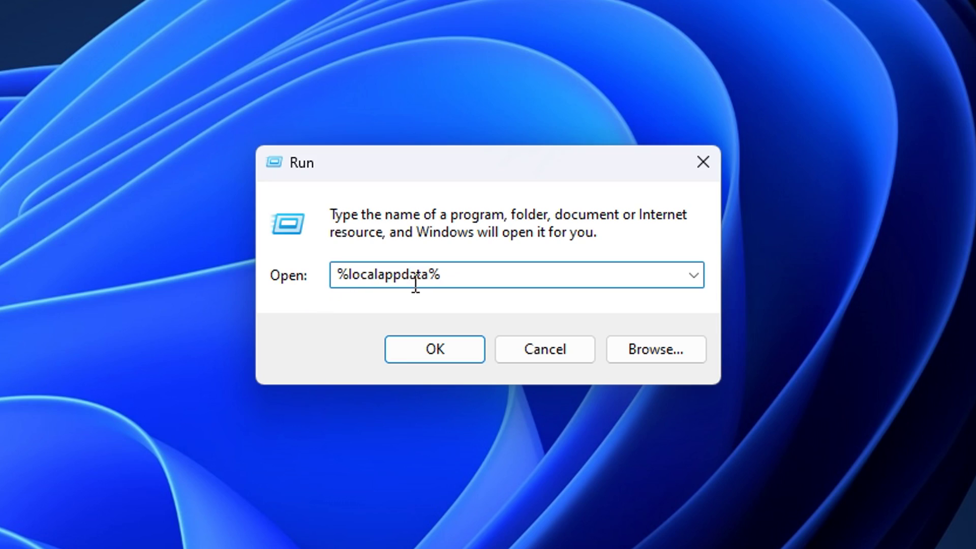
pyautogui.press('Return')
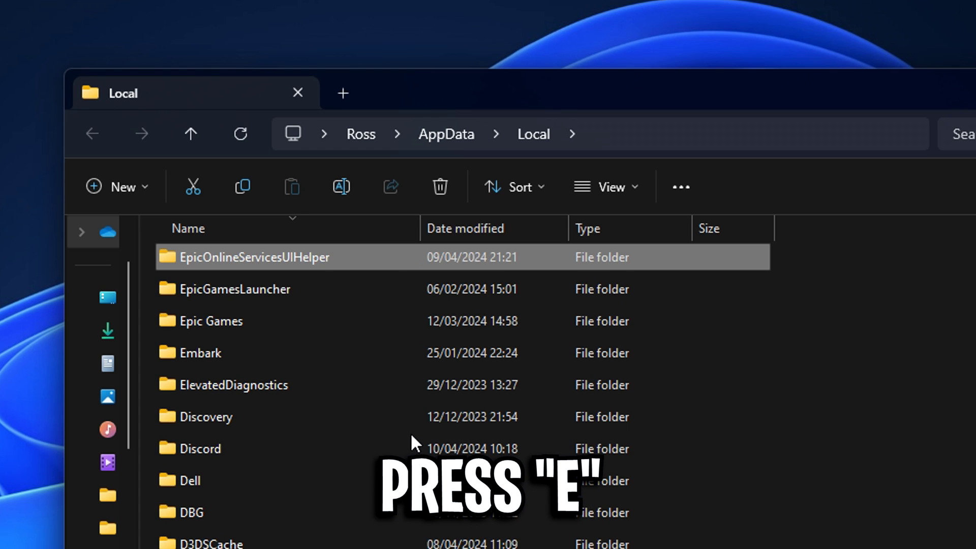
pyautogui.press('e')
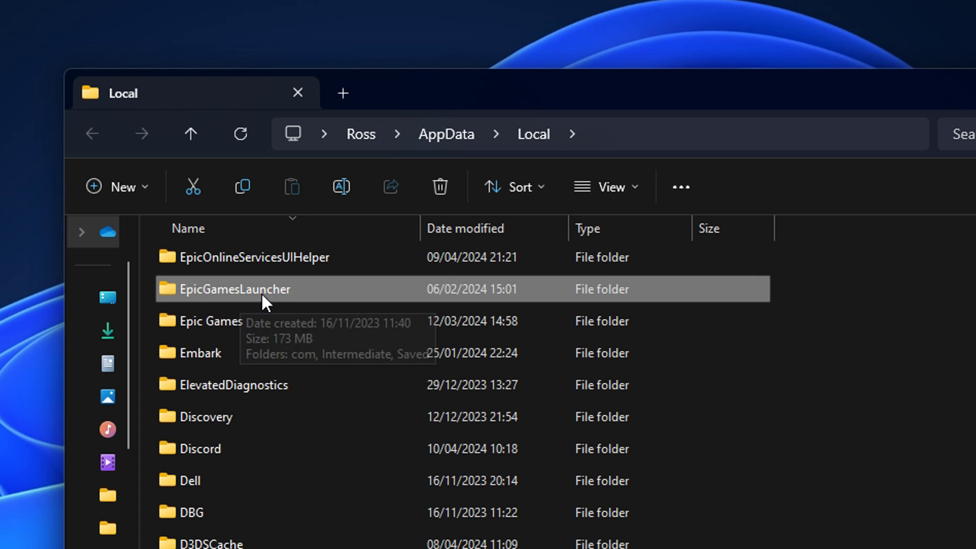
pyautogui.press('Return')
pyautogui.press('s')
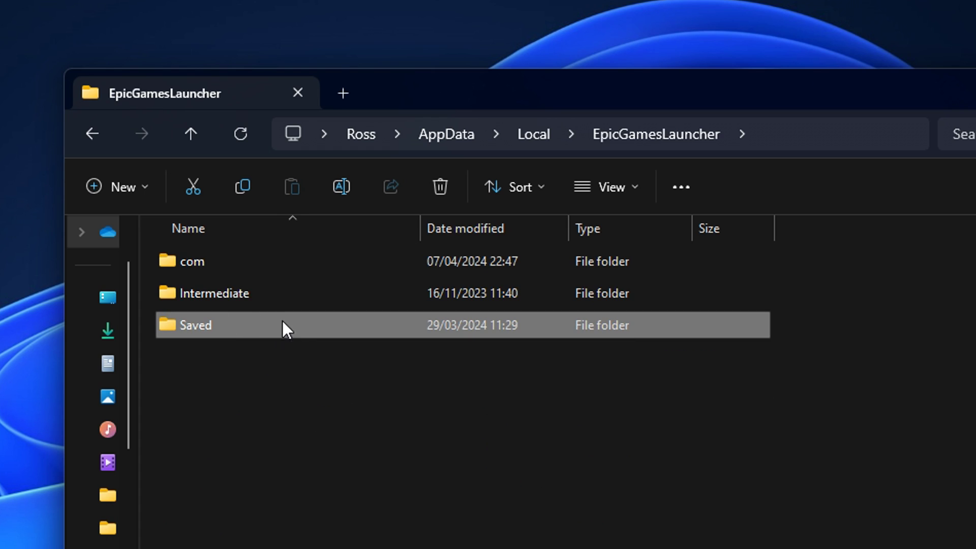
pyautogui.press('Return')
pyautogui.press('w')
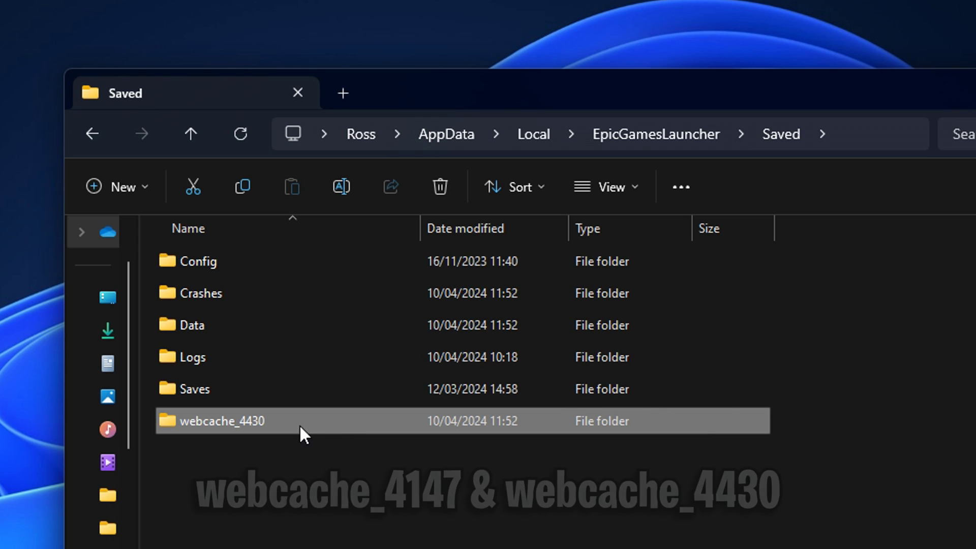
pyautogui.moveTo(266, 417)
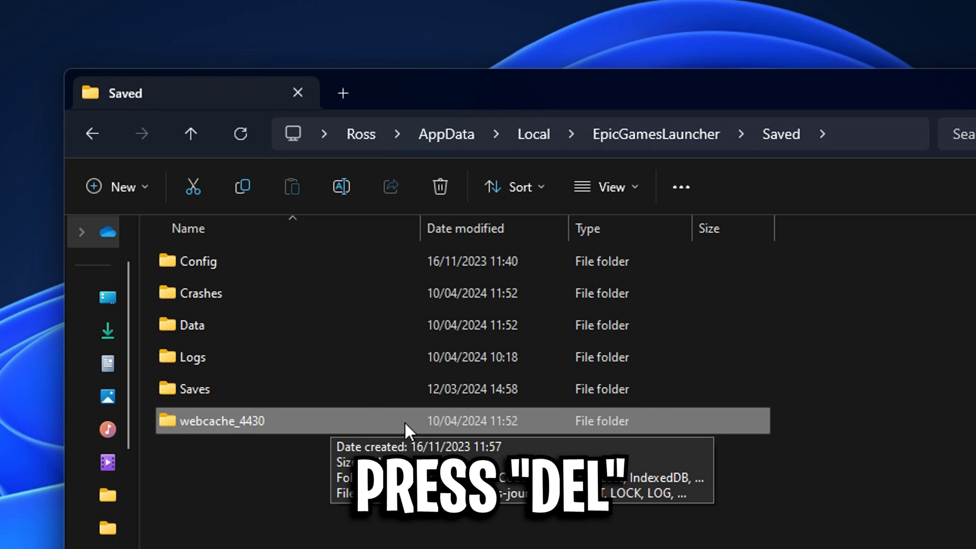
pyautogui.press('Delete')
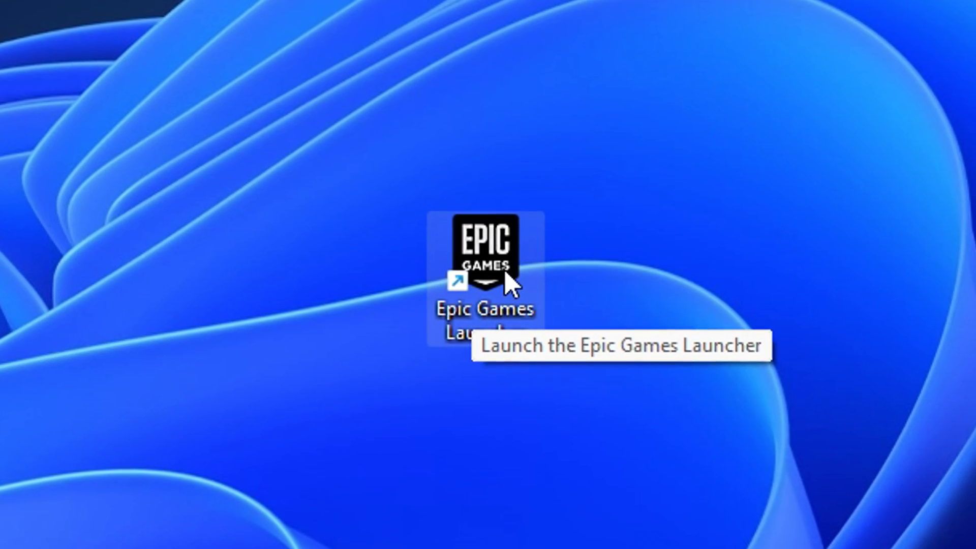
# - Relaunch the Epic Games Launcher and filter its Library to Favorites, showing Fortnite and VALORANT
pyautogui.doubleClick(509, 283)
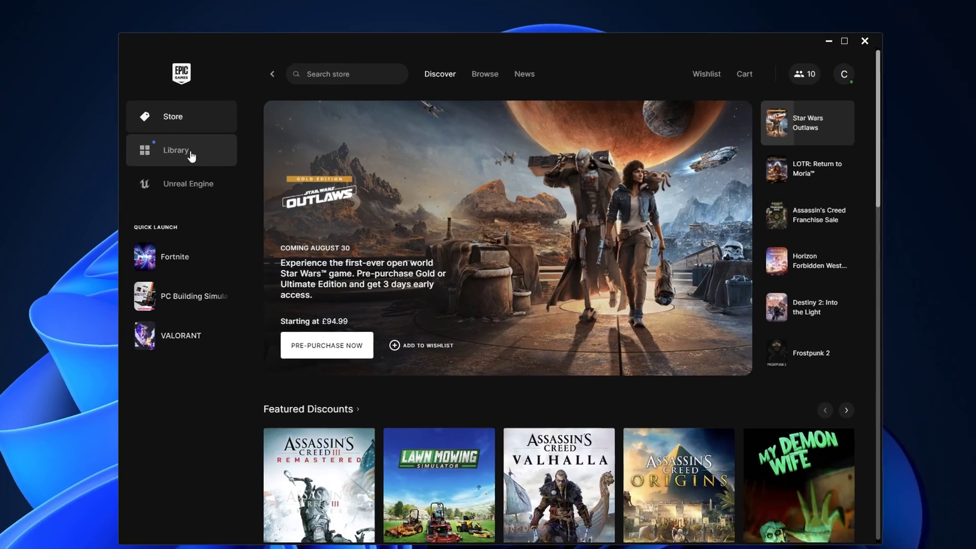
pyautogui.click(182, 143)
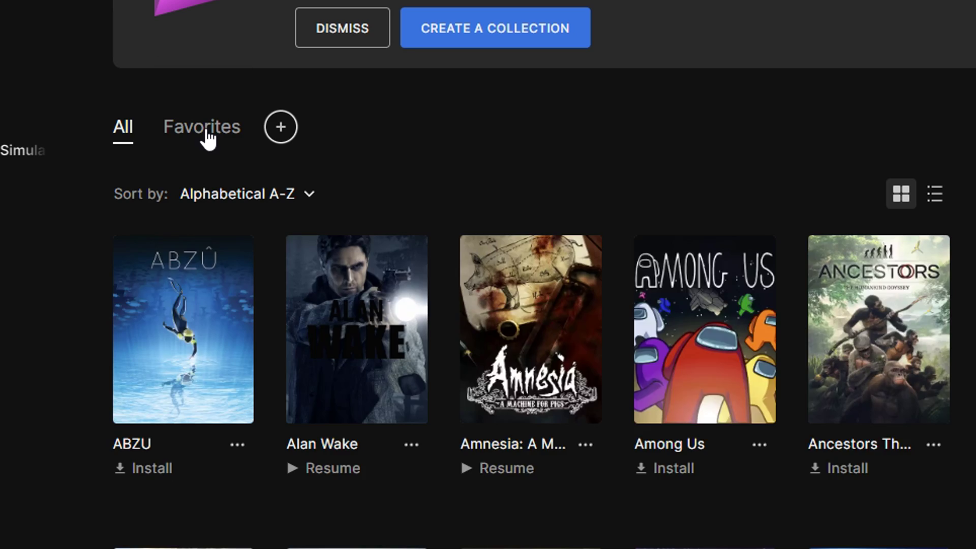
pyautogui.click(205, 133)
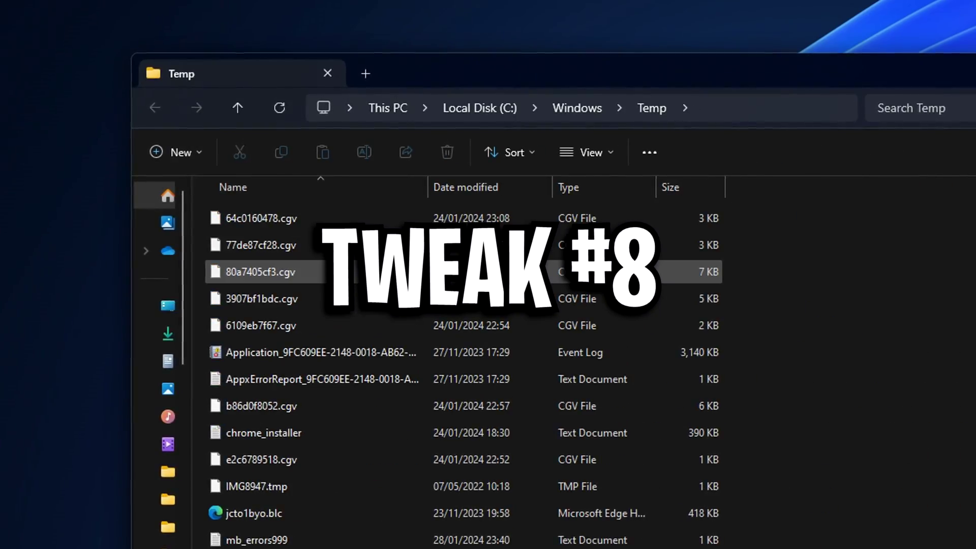
pyautogui.scroll(-3, 457, 356)
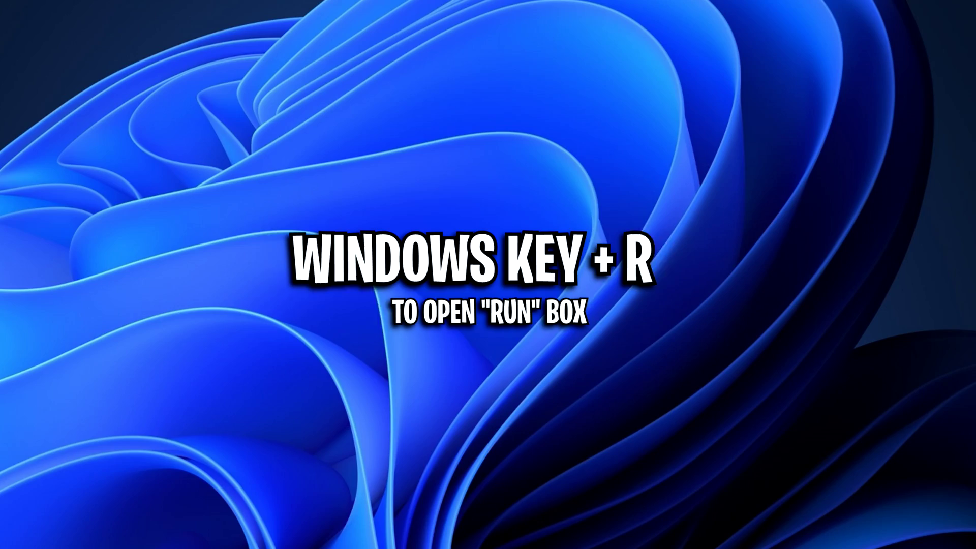
# - Open C:\Windows\Temp from the Run box and delete all of its files
pyautogui.press('super+r')
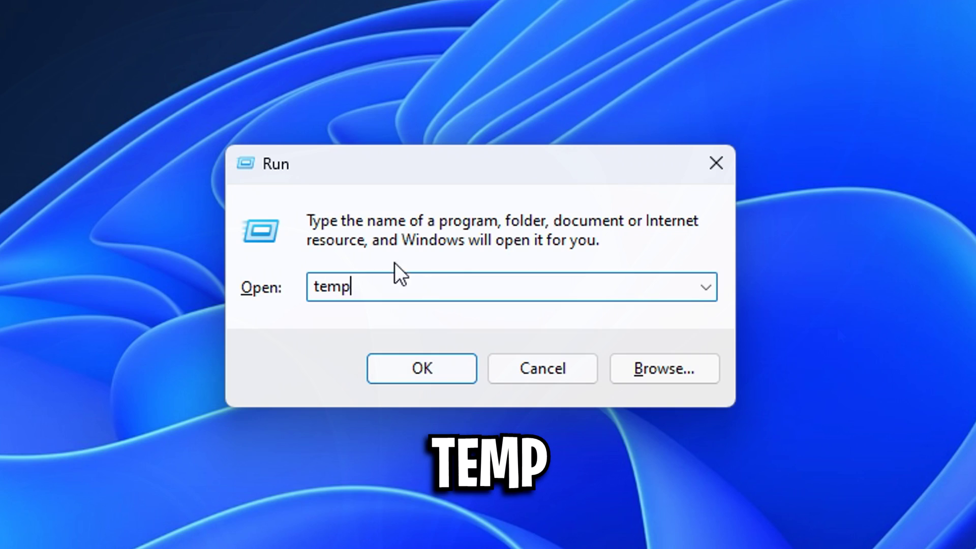
pyautogui.press('Return')
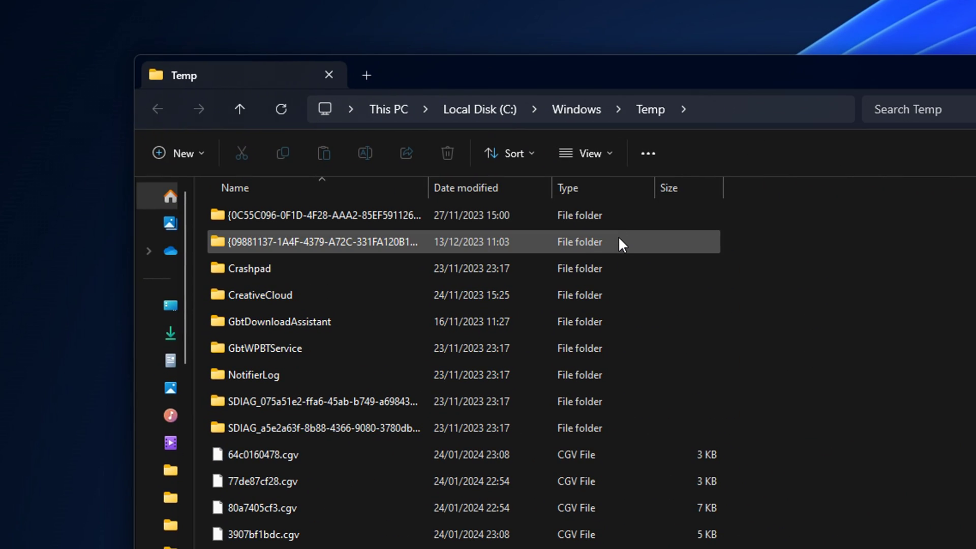
pyautogui.scroll(-1, 617, 244)
pyautogui.scroll(-5, 617, 244)
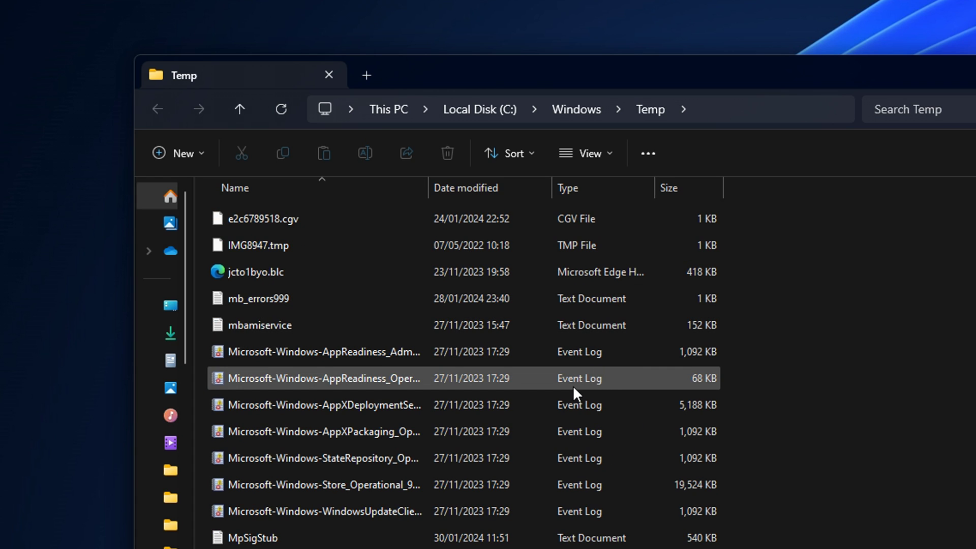
pyautogui.hotkey('ctrl', 'a')
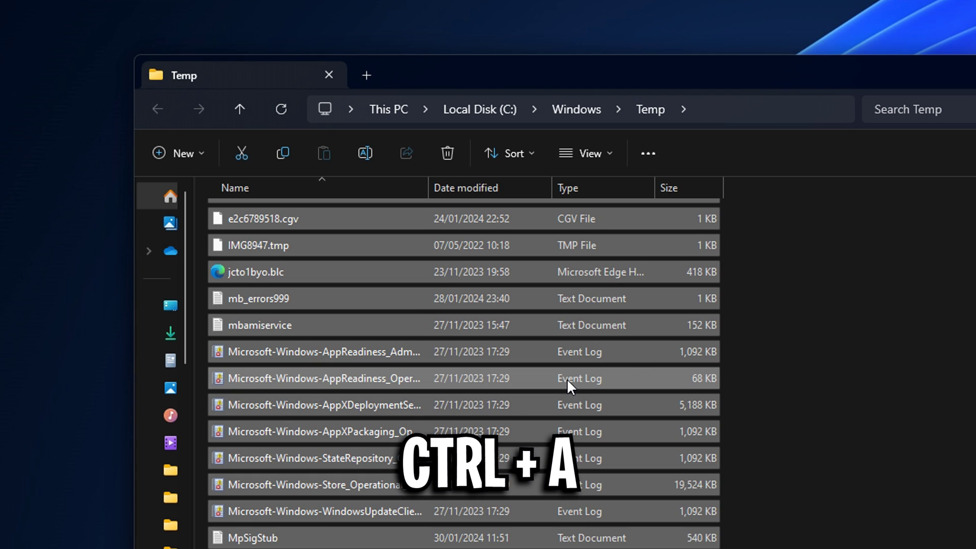
pyautogui.press('Delete')
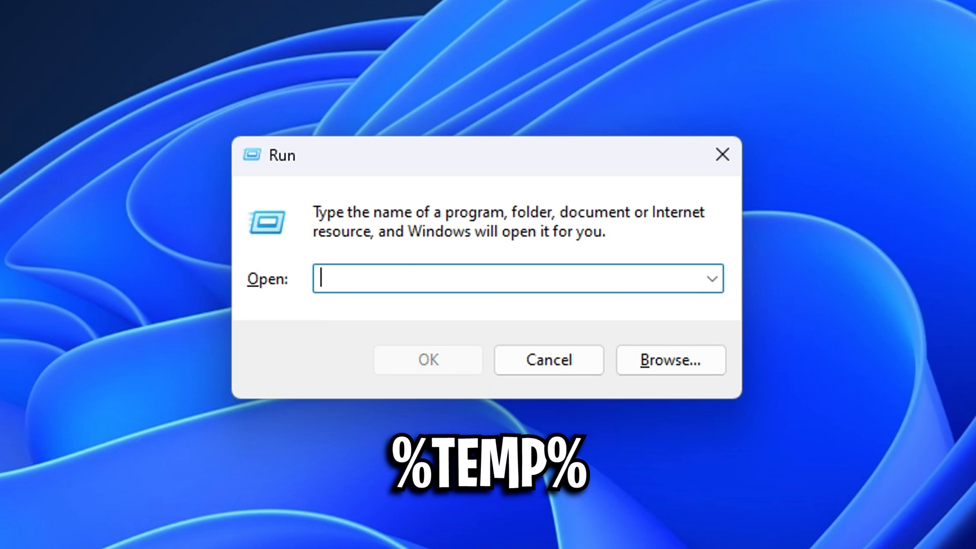
# - Open %temp% and delete all its contents, granting permission for protected items
pyautogui.write('%')
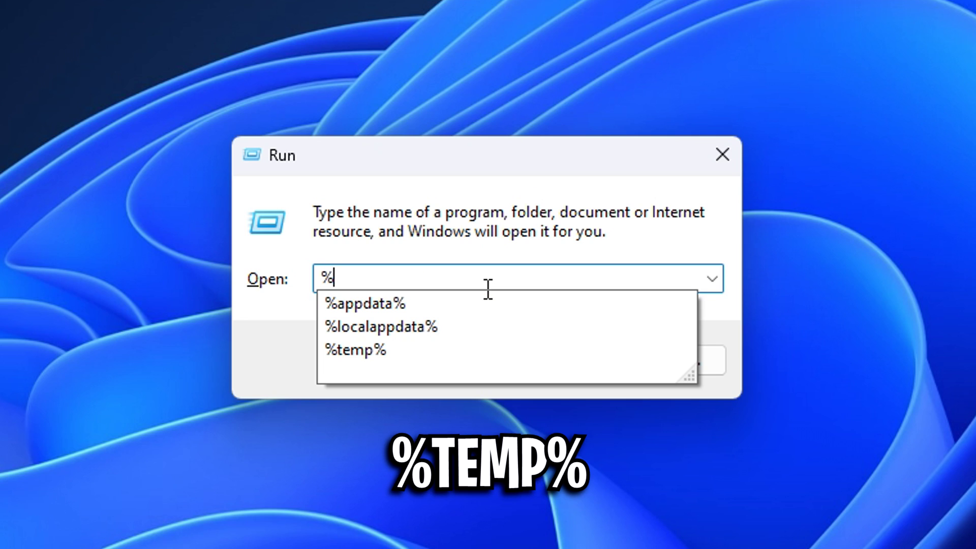
pyautogui.press('BackSpace')
pyautogui.write('%tem')
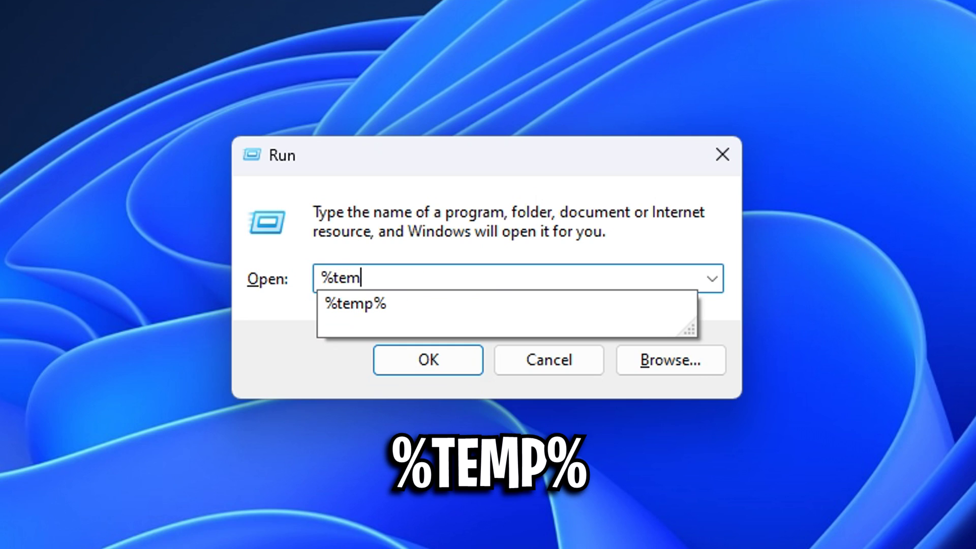
pyautogui.write('p%')
pyautogui.press('Return')
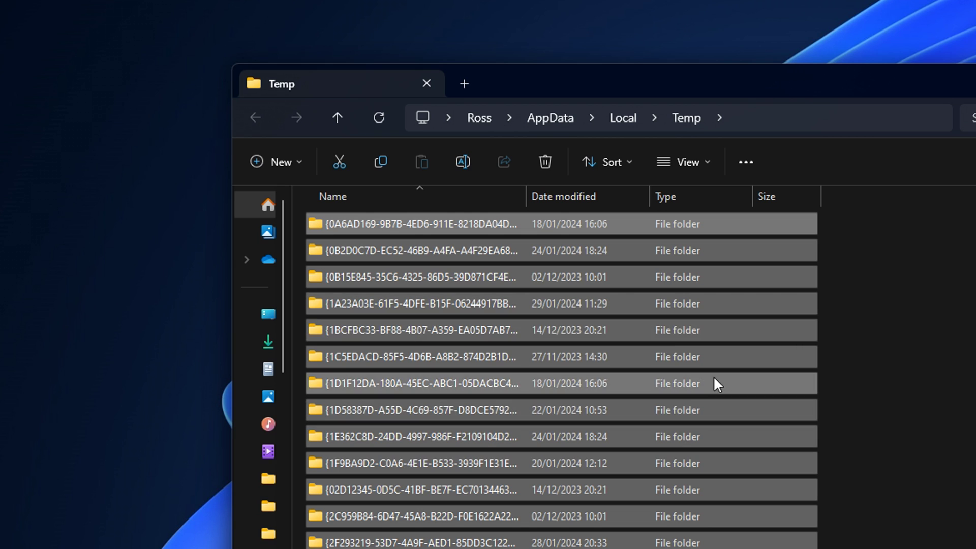
pyautogui.click(958, 273)
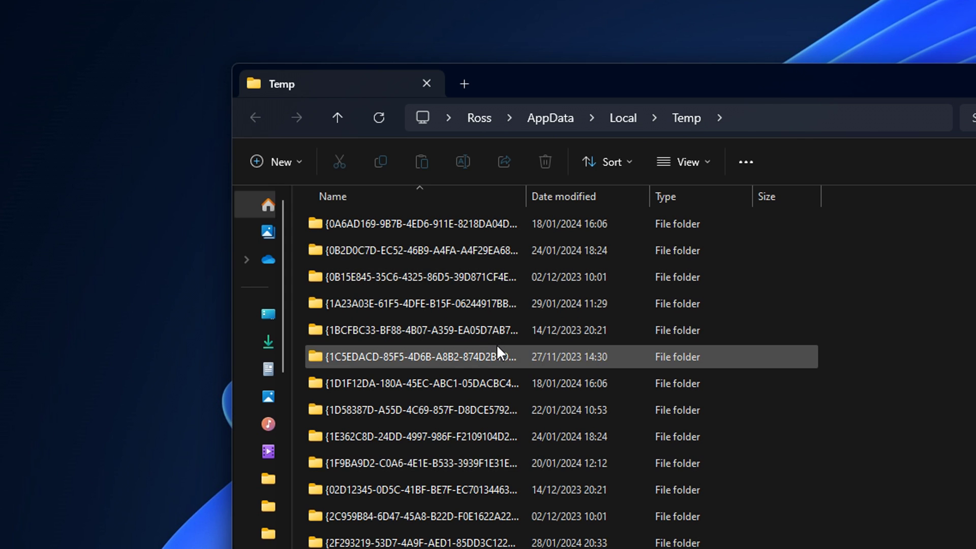
pyautogui.hotkey('ctrl', 'a')
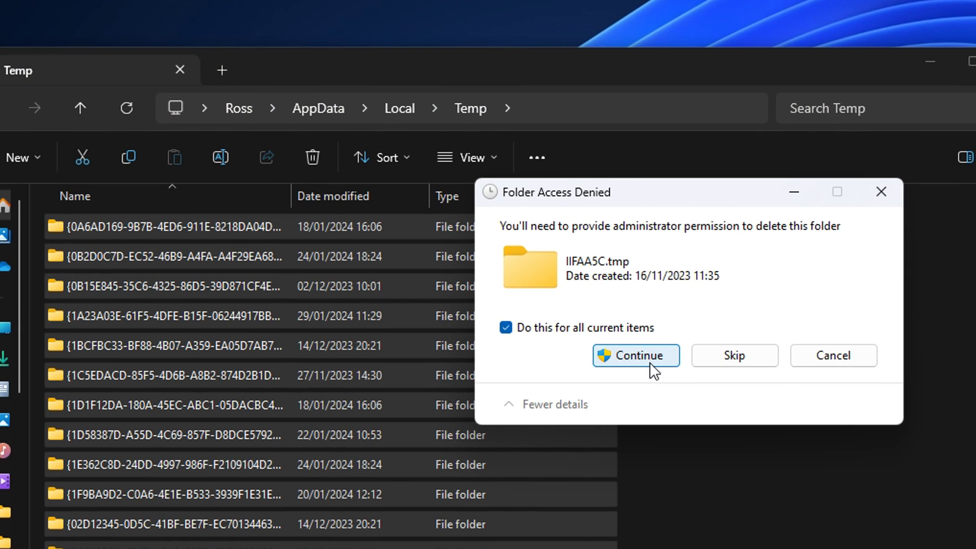
pyautogui.click(651, 363)
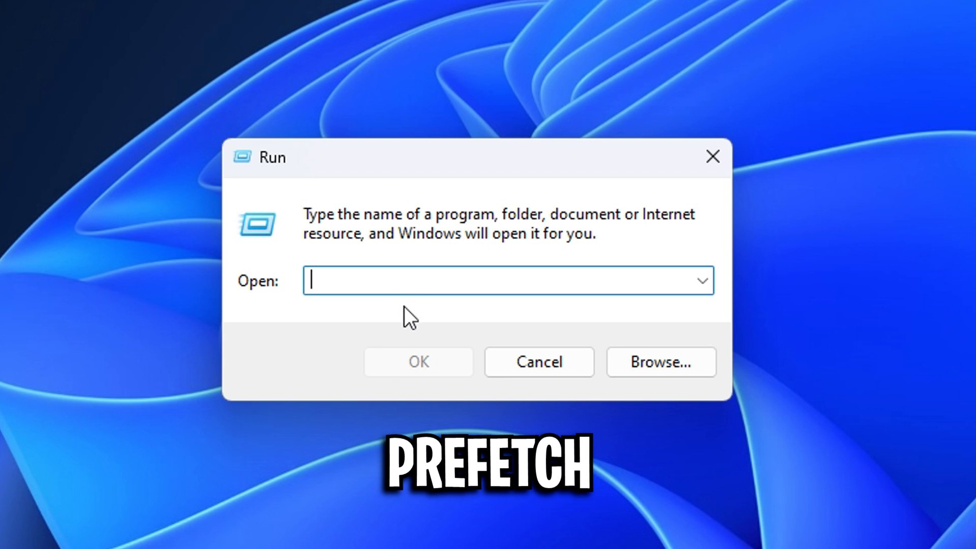
# - Open the Windows Prefetch folder and select all its items for deletion
pyautogui.write('prefe')
pyautogui.click(404, 307)
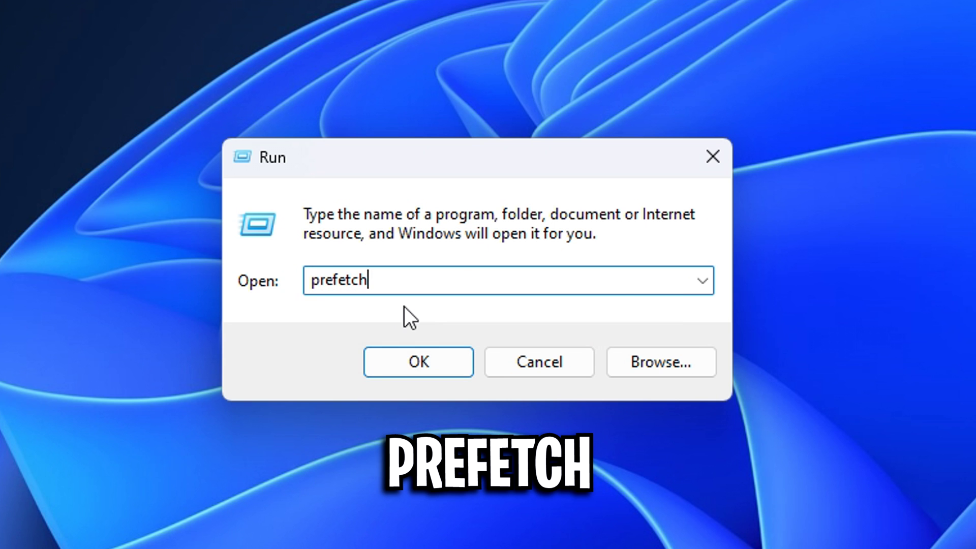
pyautogui.click(412, 362)
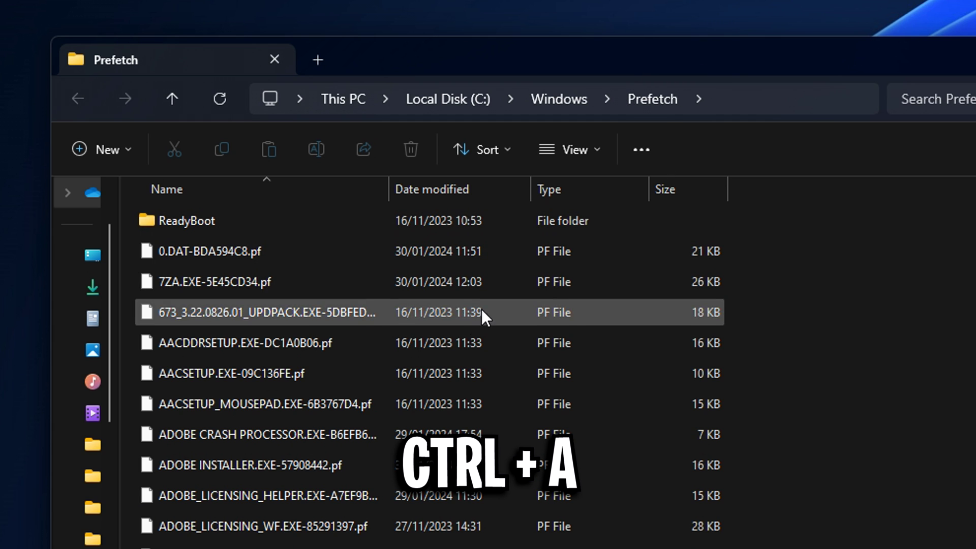
pyautogui.hotkey('ctrl', 'a')
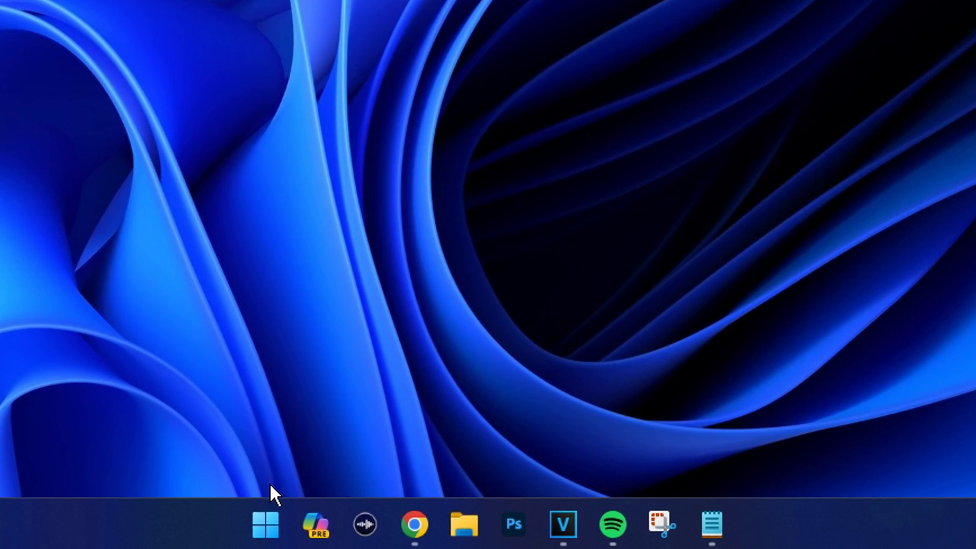
# - Open Control Panel in Large icons view, then the Mouse properties' Pointers tab
pyautogui.press('super')
pyautogui.write('contro')
pyautogui.write('l panel')
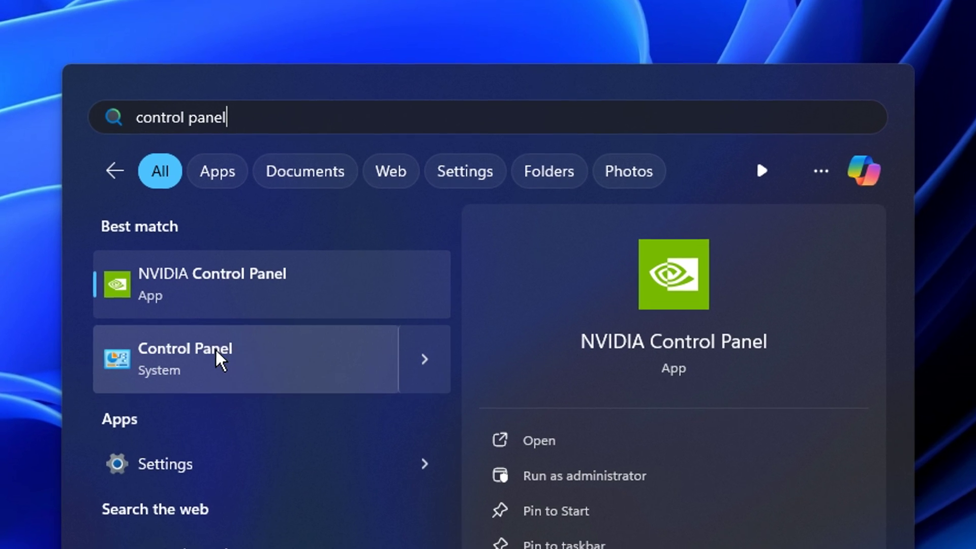
pyautogui.click(236, 382)
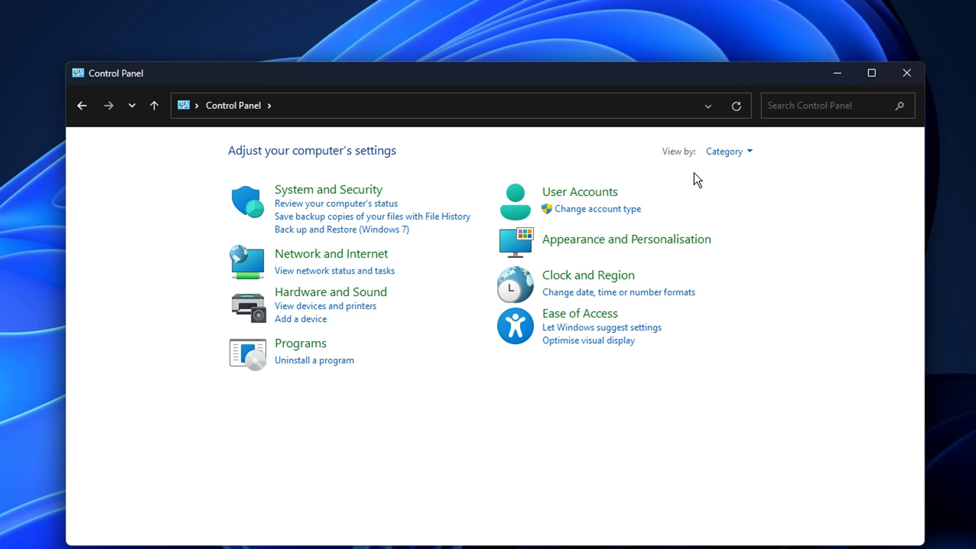
pyautogui.click(737, 152)
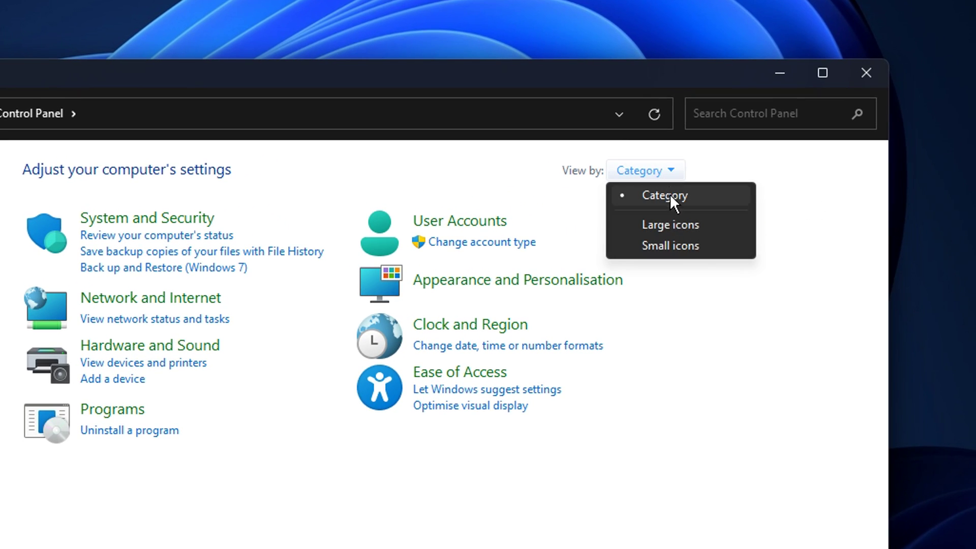
pyautogui.click(671, 225)
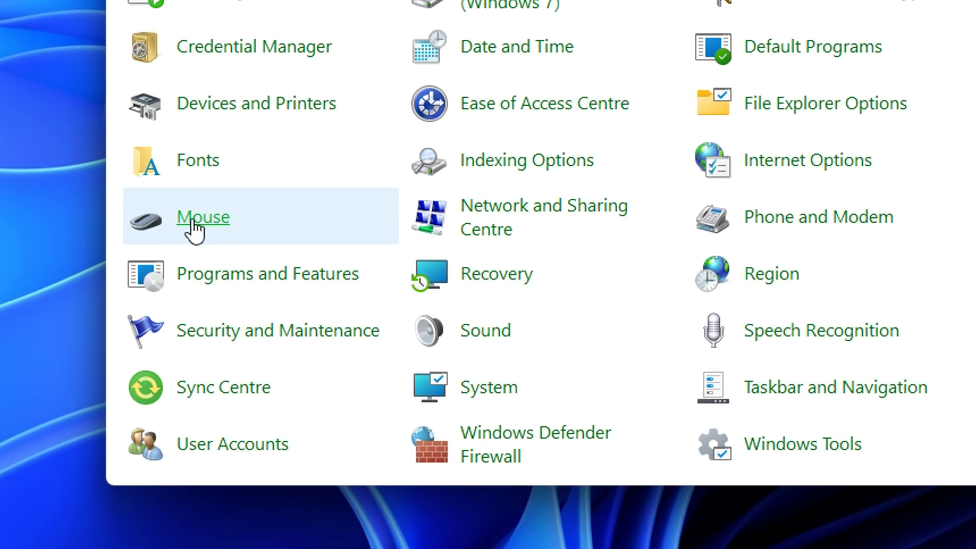
pyautogui.click(44, 416)
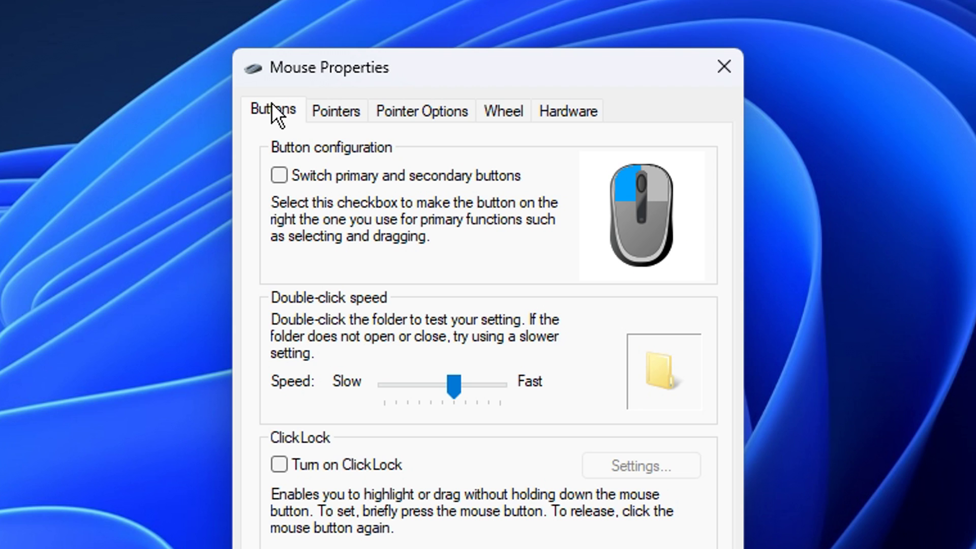
pyautogui.click(350, 110)
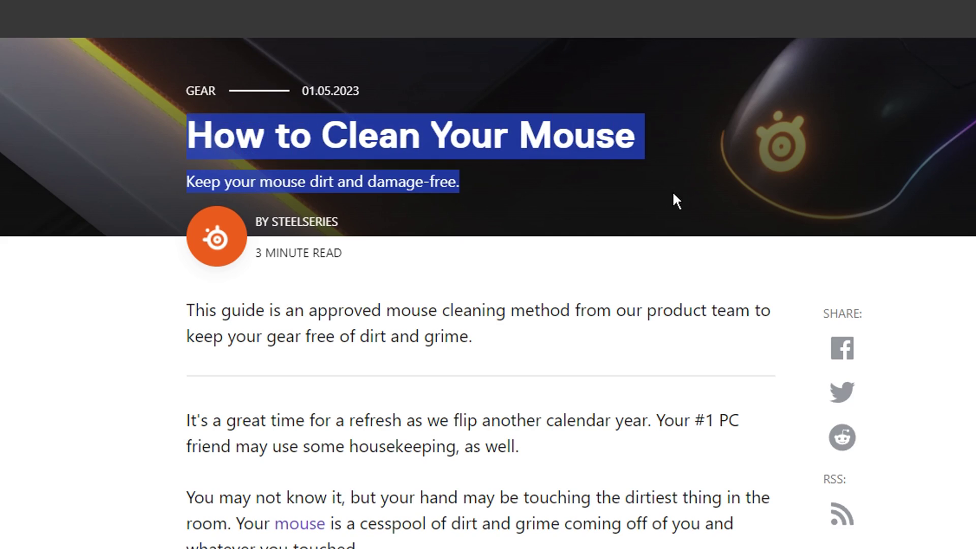
# - Scroll the SteelSeries 'How to Clean Your Mouse' guide down to its cleaning steps
pyautogui.scroll(-10, 578, 283)
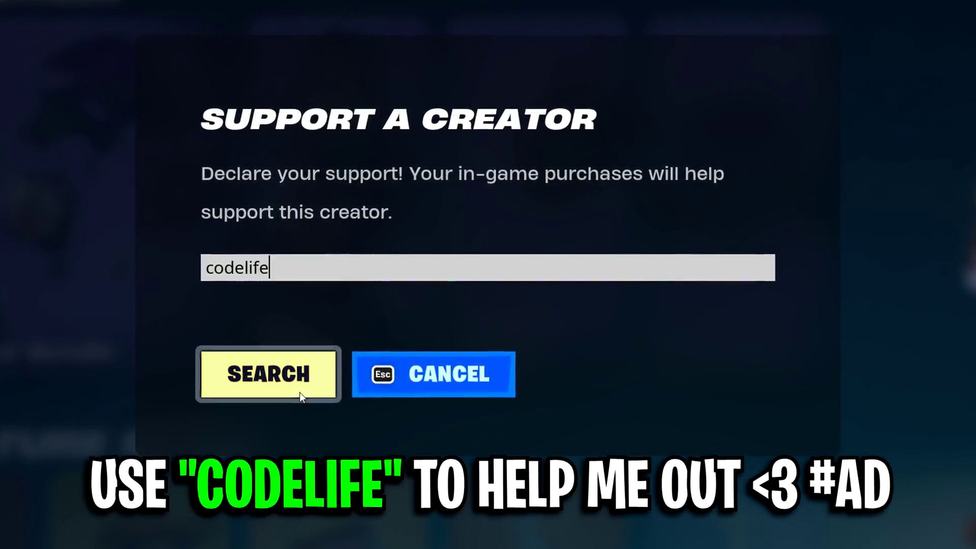
# - Search for the entered creator code in Fortnite's Support a Creator dialog
pyautogui.click(300, 392)
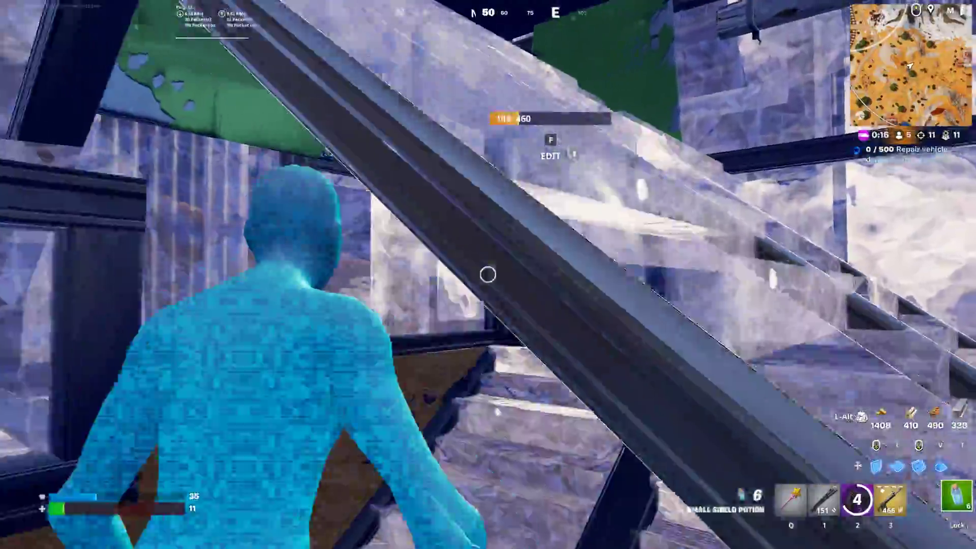